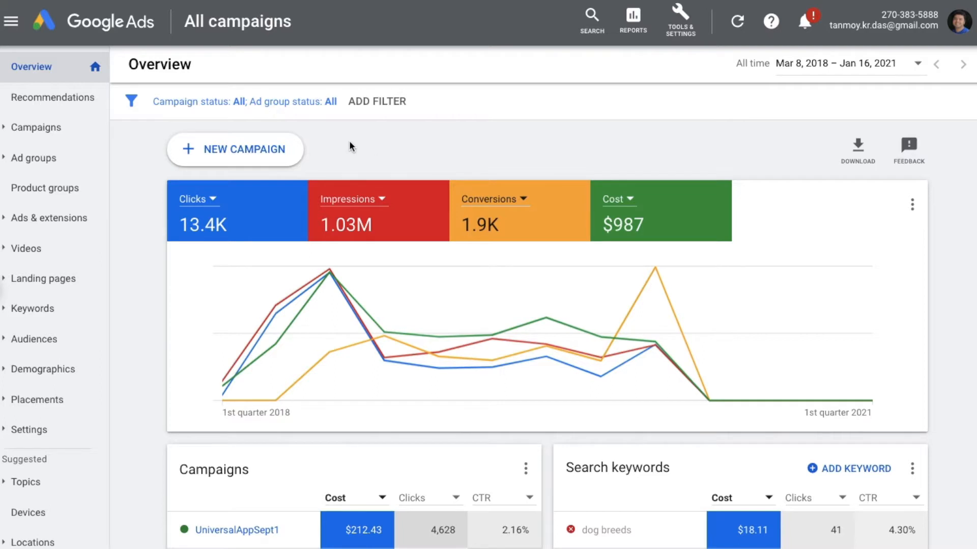
Step: Start a new campaign with the Brand awareness and reach goal, the Video type and the Bumper subtype
click(239, 148)
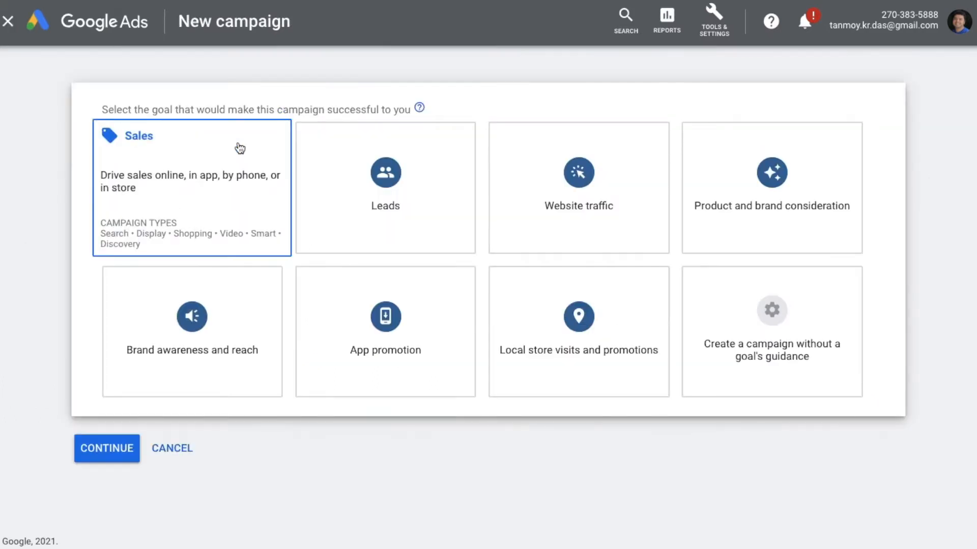
click(239, 341)
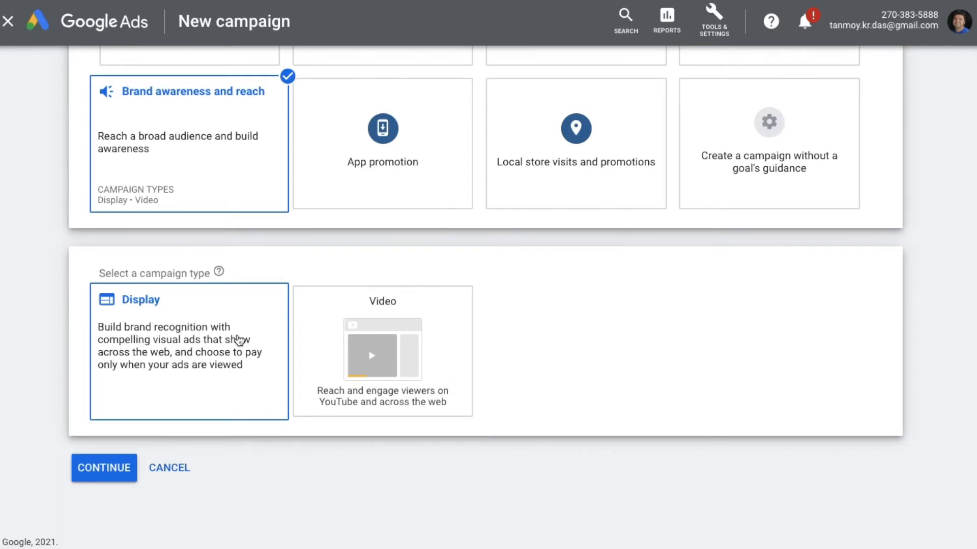
click(344, 344)
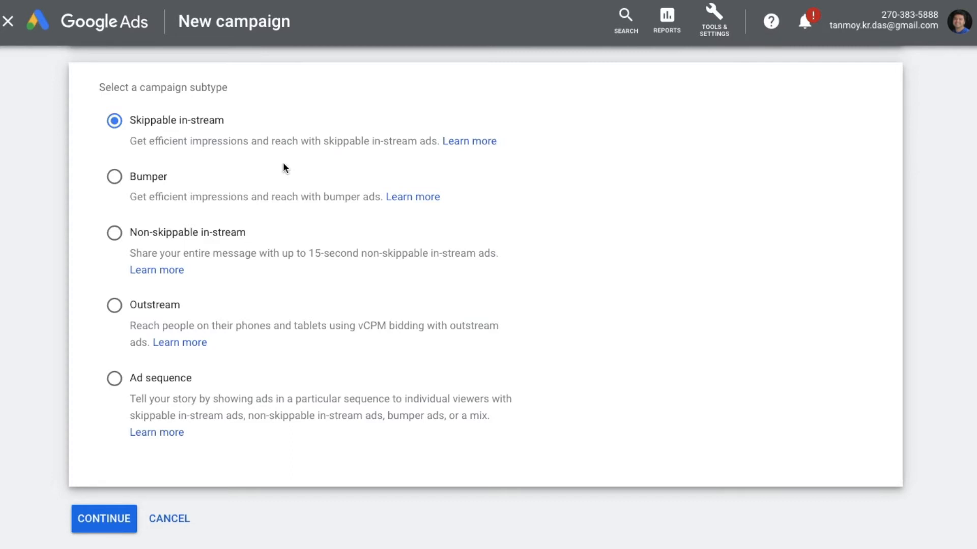
click(147, 187)
click(104, 519)
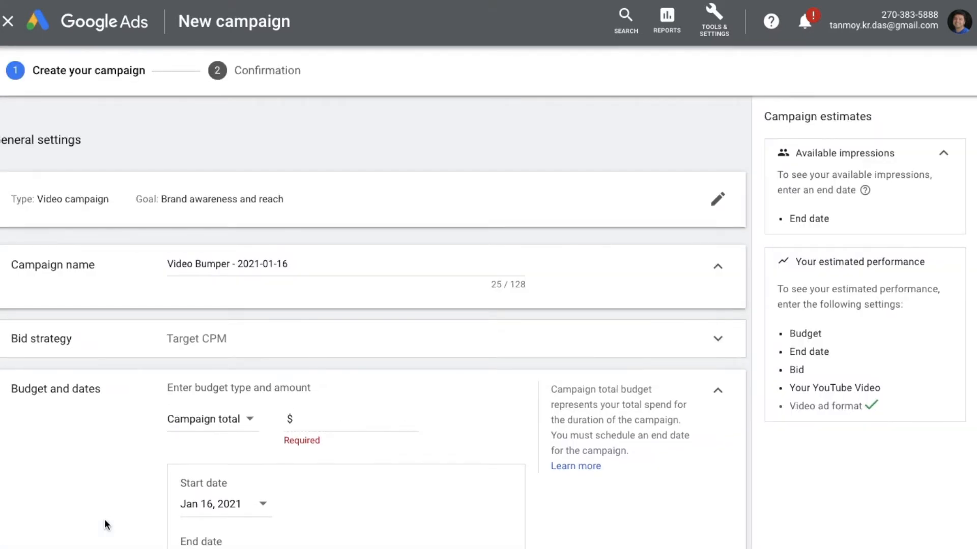
Step: Rename the campaign as Video BumperJan15
click(319, 265)
key(BackSpace)
key(BackSpace)
key(BackSpace)
key(BackSpace)
key(BackSpace)
key(BackSpace)
key(BackSpace)
key(BackSpace)
key(BackSpace)
key(BackSpace)
key(BackSpace)
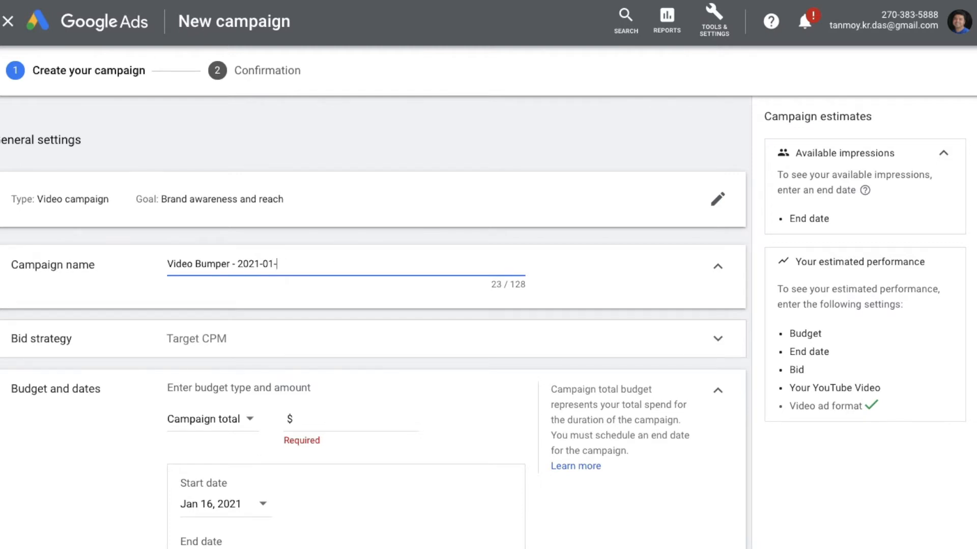
key(BackSpace)
key(BackSpace)
text(Jan15)
Step: Switch the budget type to Daily and set the amount to $1.00
scroll(254, 192, down, 3)
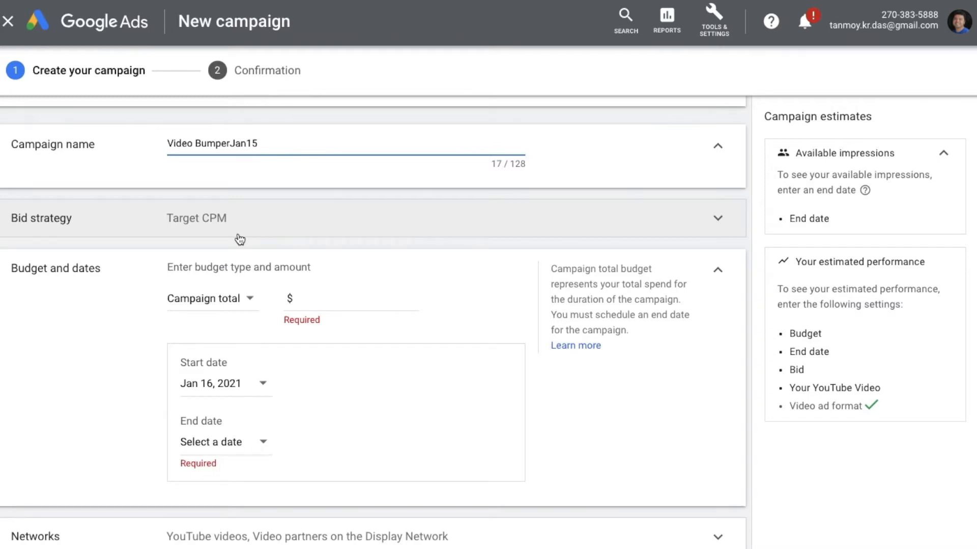
scroll(145, 361, down, 2)
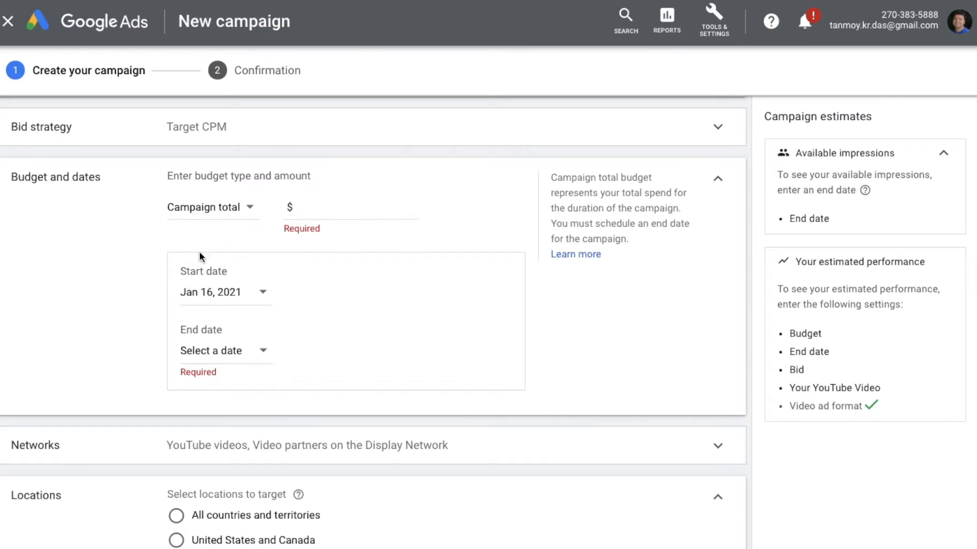
click(250, 208)
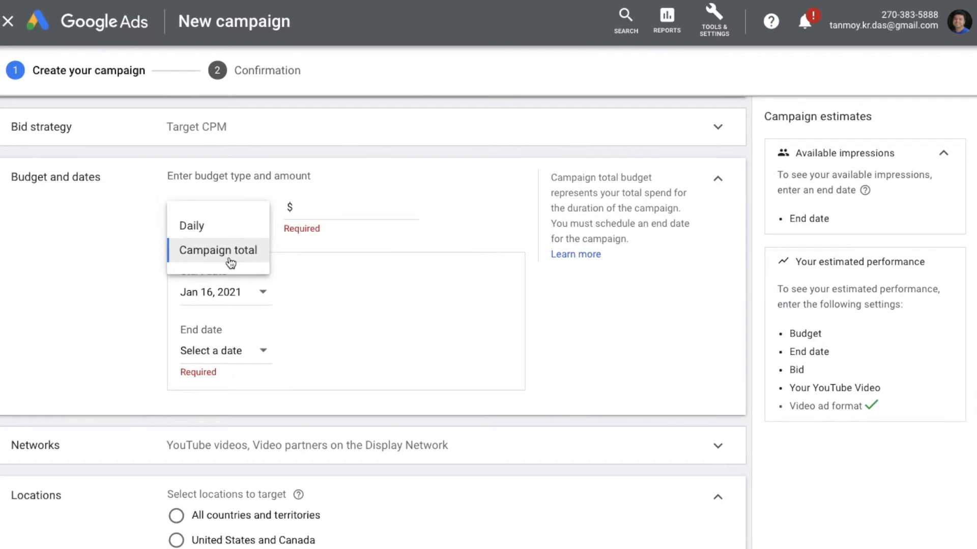
click(236, 234)
click(327, 217)
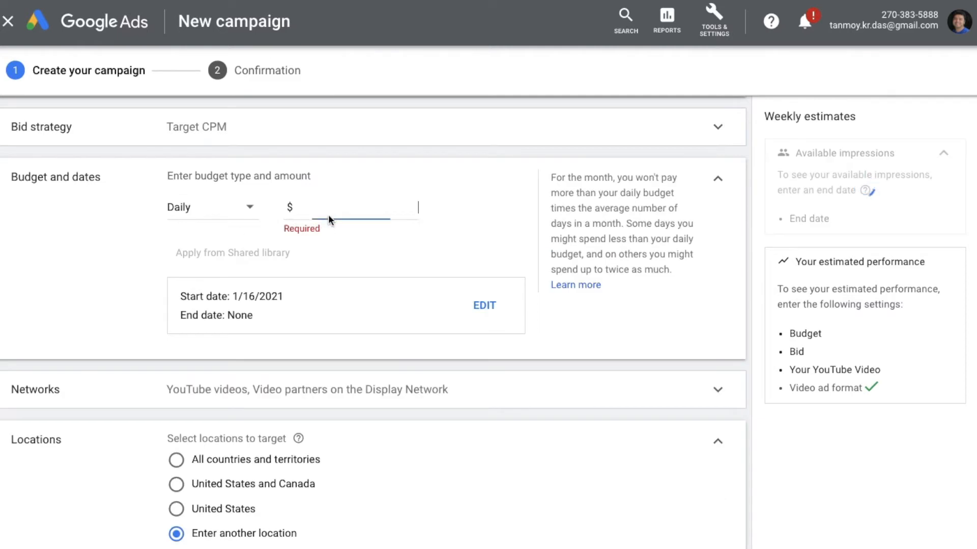
text(1.00)
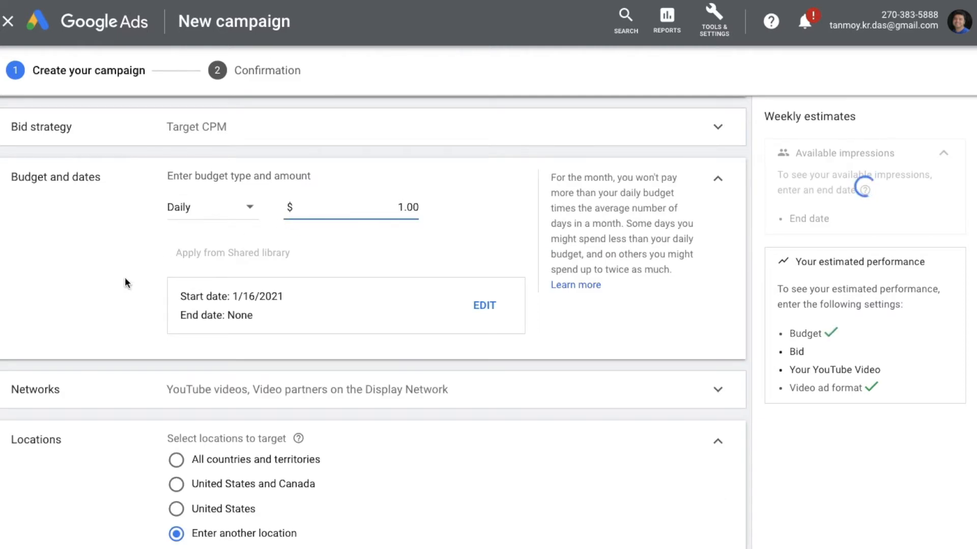
Step: Edit the campaign dates and set the end date to Feb 28, 2021
scroll(119, 301, down, 1)
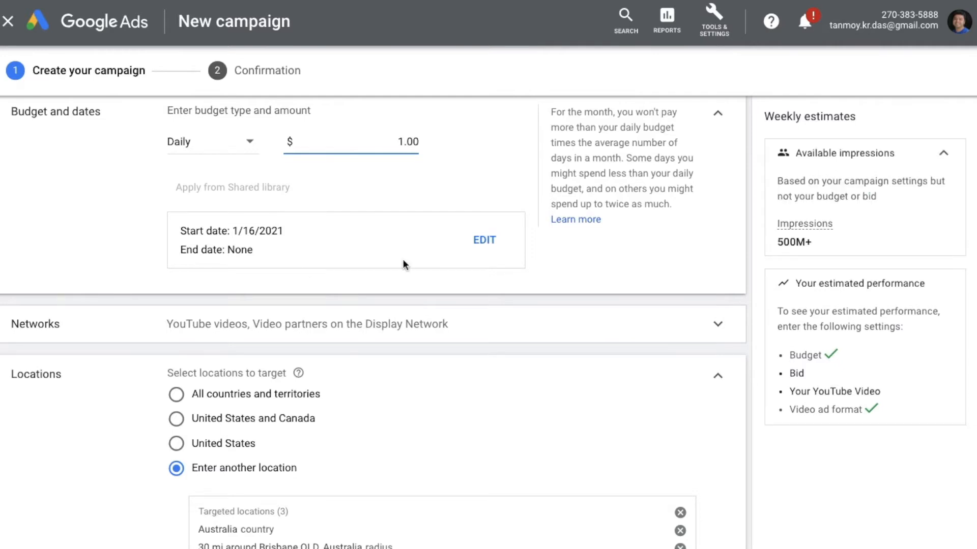
click(485, 246)
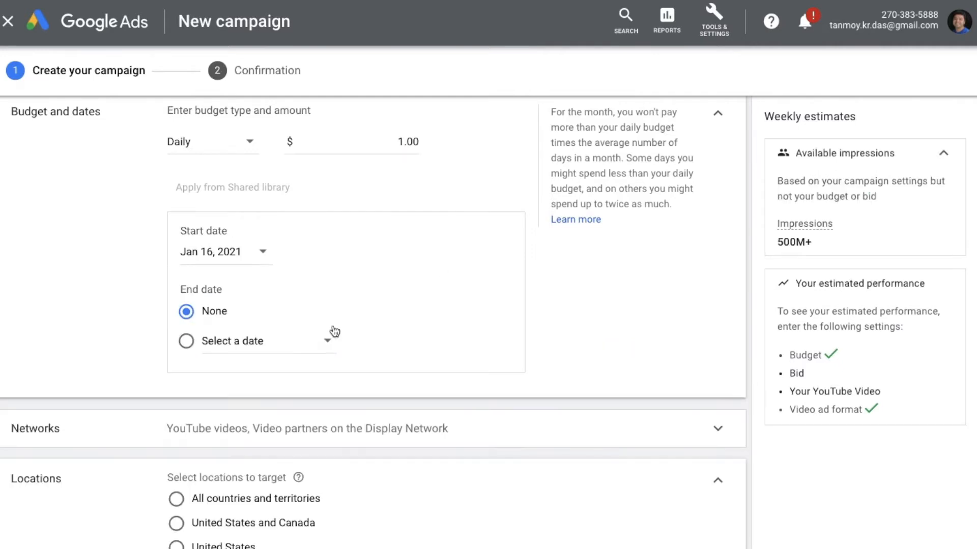
click(258, 349)
scroll(316, 325, down, 5)
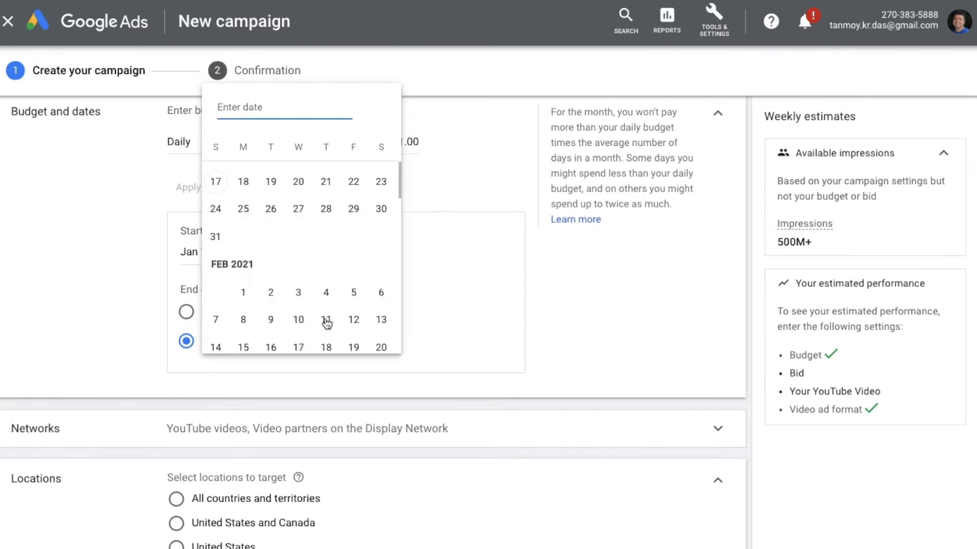
click(226, 238)
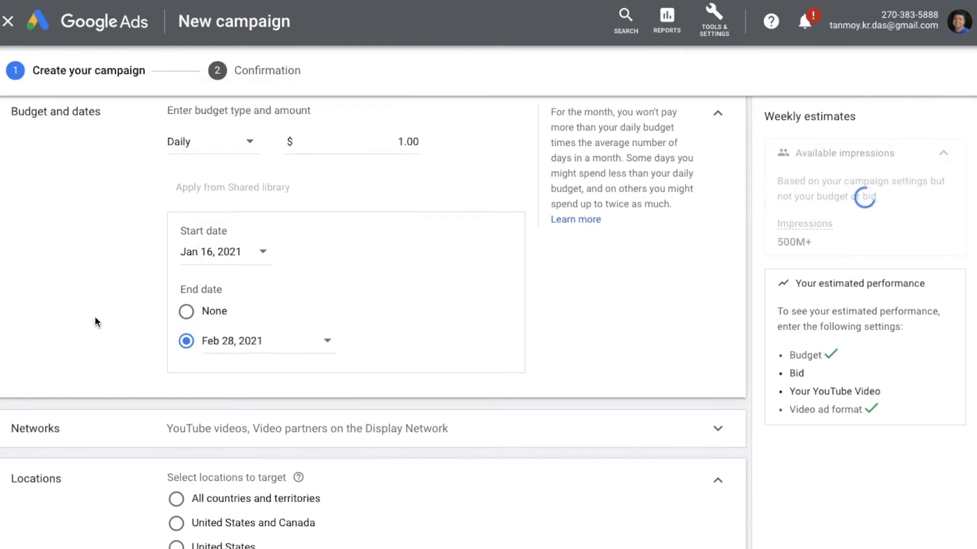
Step: Review the campaign's network options, switching Video partners on the Display Network off and back on
scroll(95, 318, down, 3)
scroll(95, 316, down, 2)
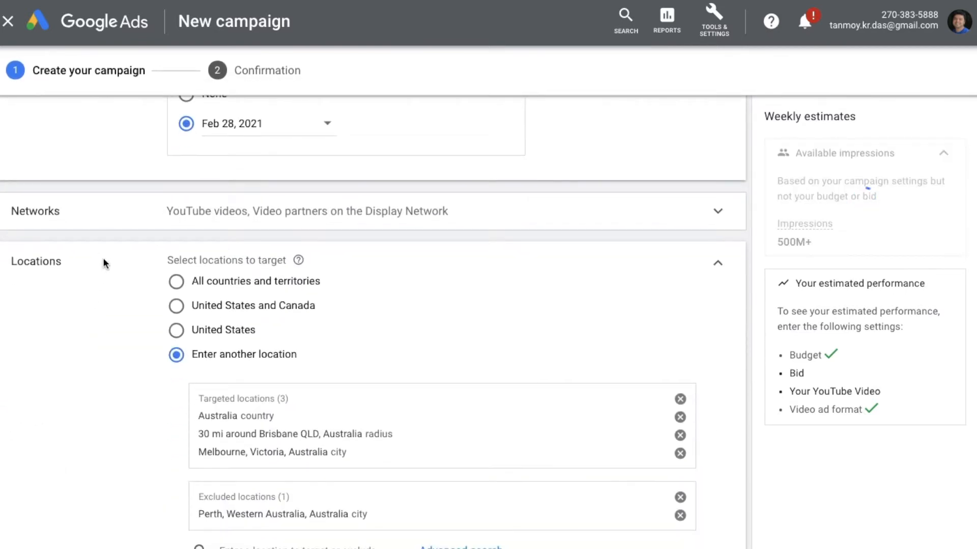
click(131, 223)
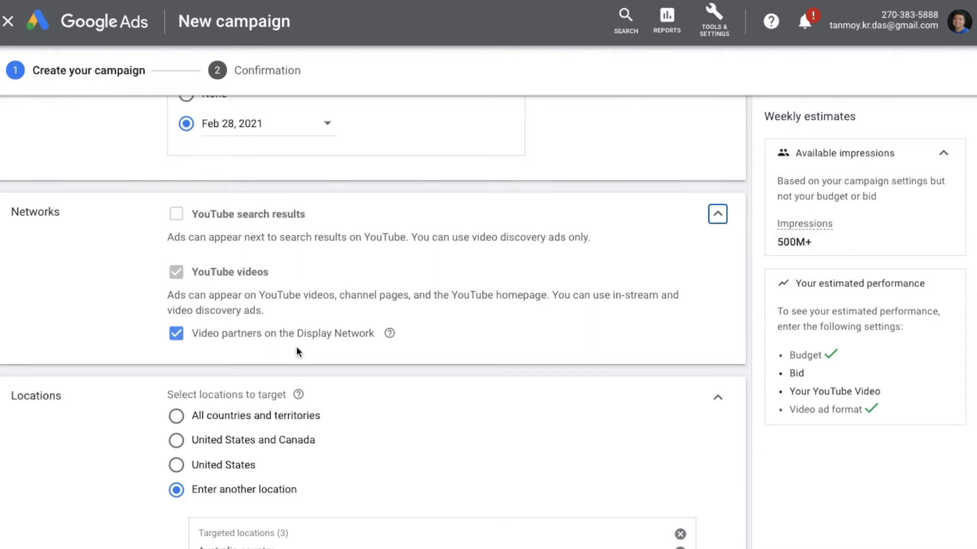
click(184, 339)
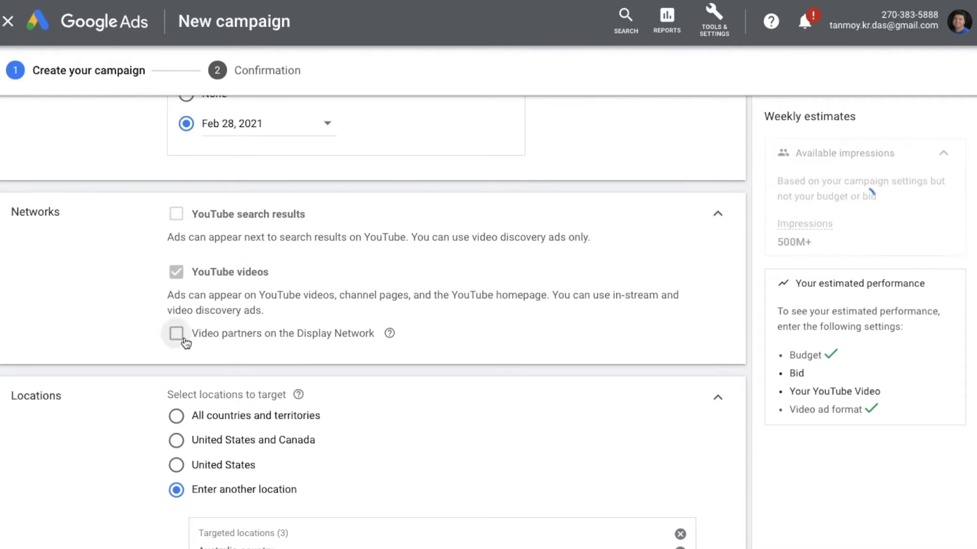
click(184, 340)
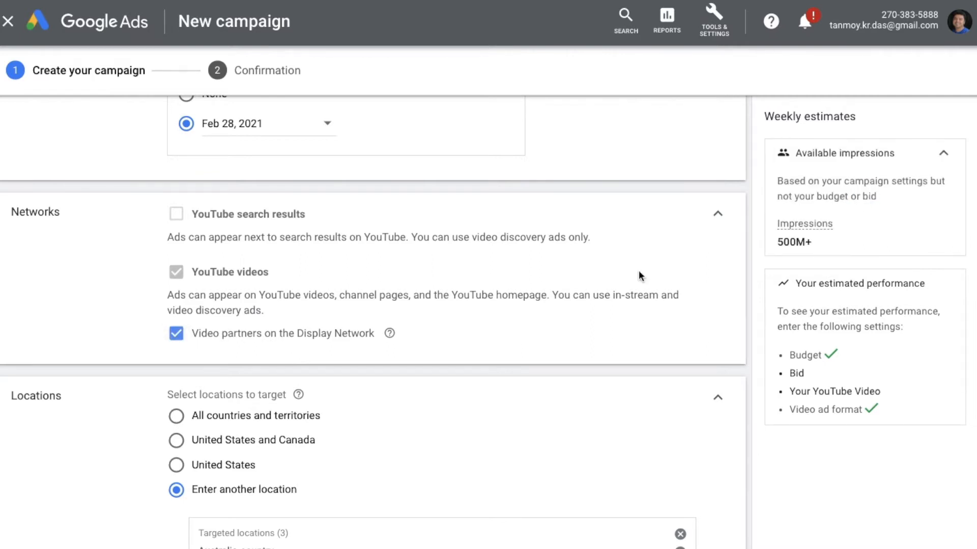
click(717, 214)
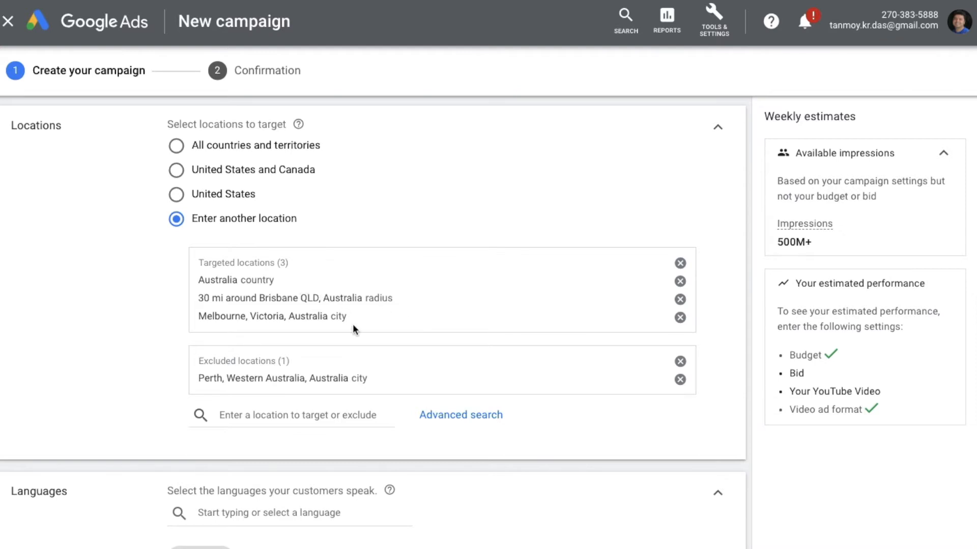
Step: View the targeted and excluded locations on the advanced search map and leave without making changes
click(481, 417)
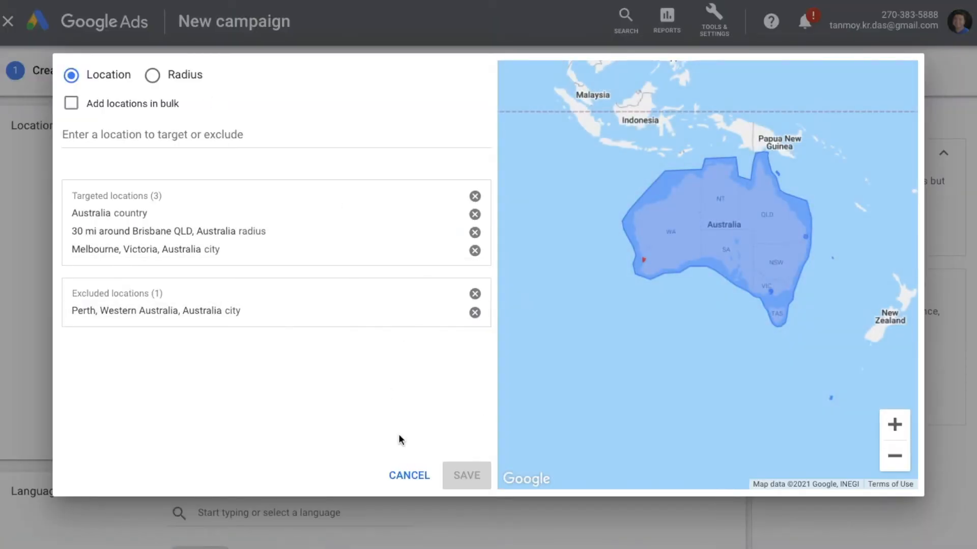
click(400, 474)
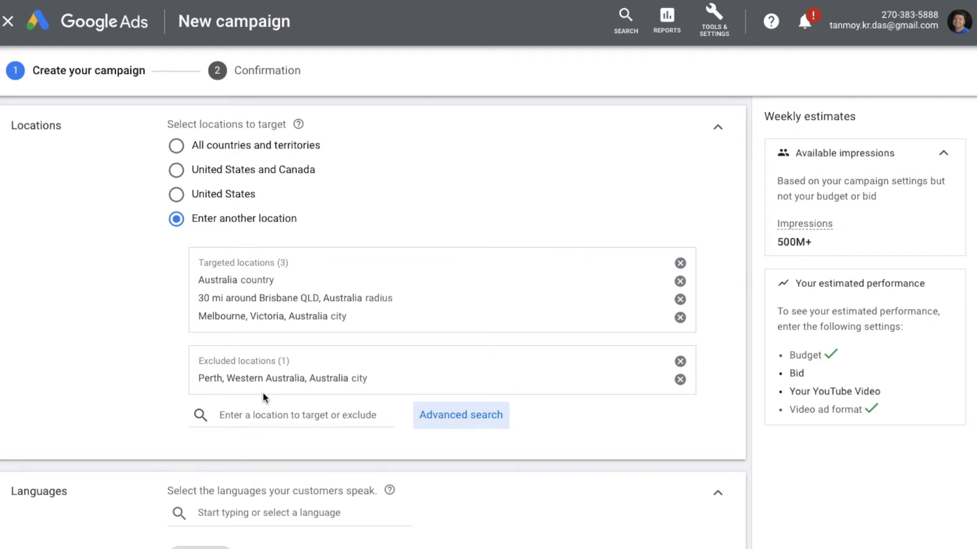
click(257, 415)
click(134, 413)
Step: Look through the available customer languages and close the list without changing the selection
scroll(135, 416, down, 5)
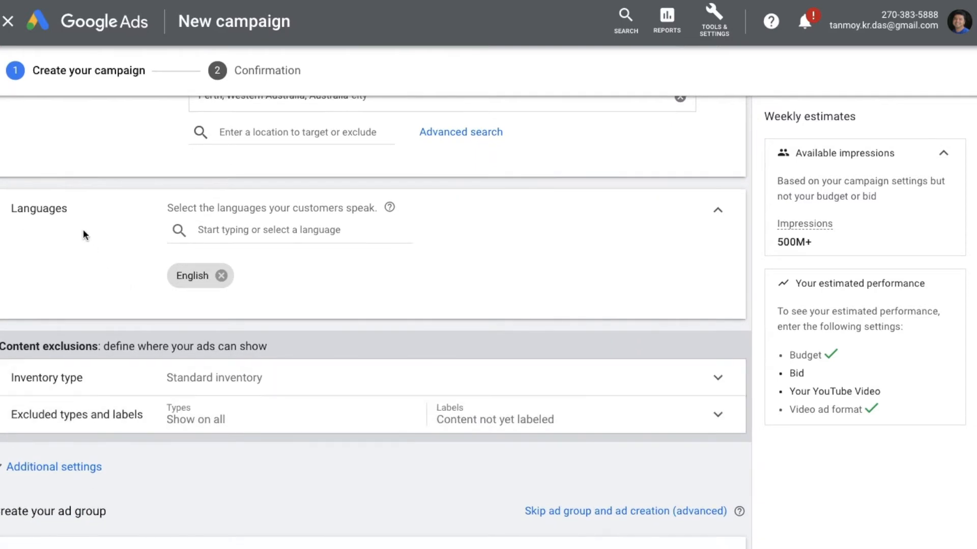
double_click(48, 211)
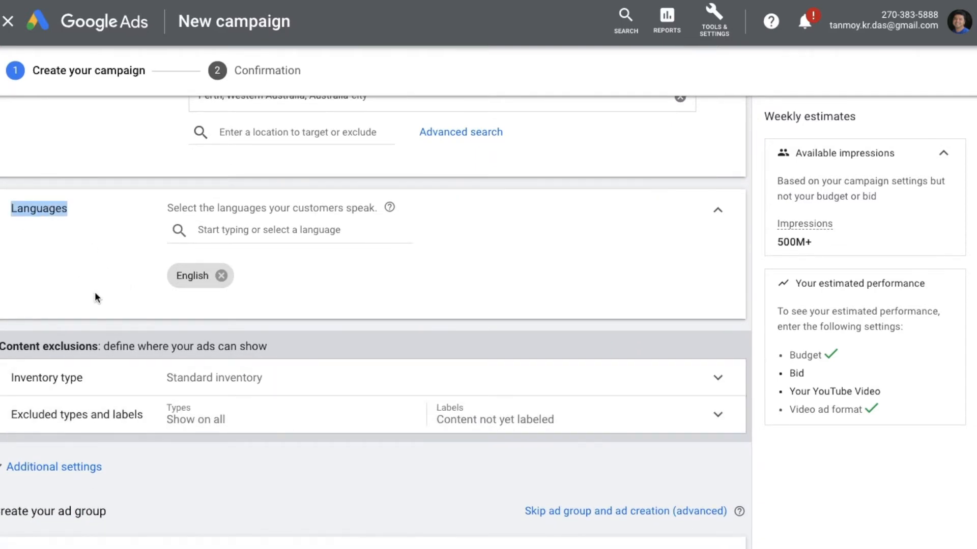
click(255, 232)
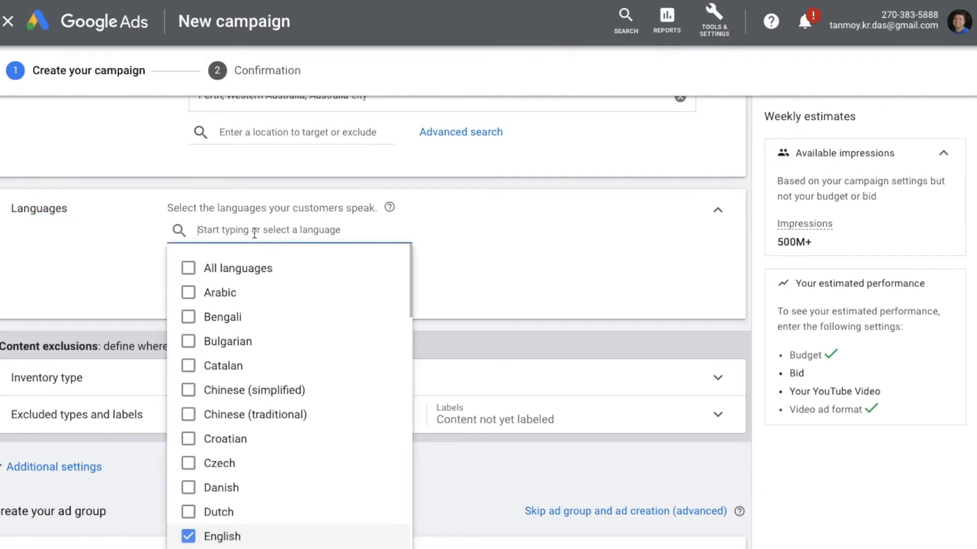
scroll(320, 479, down, 1)
scroll(320, 479, down, 7)
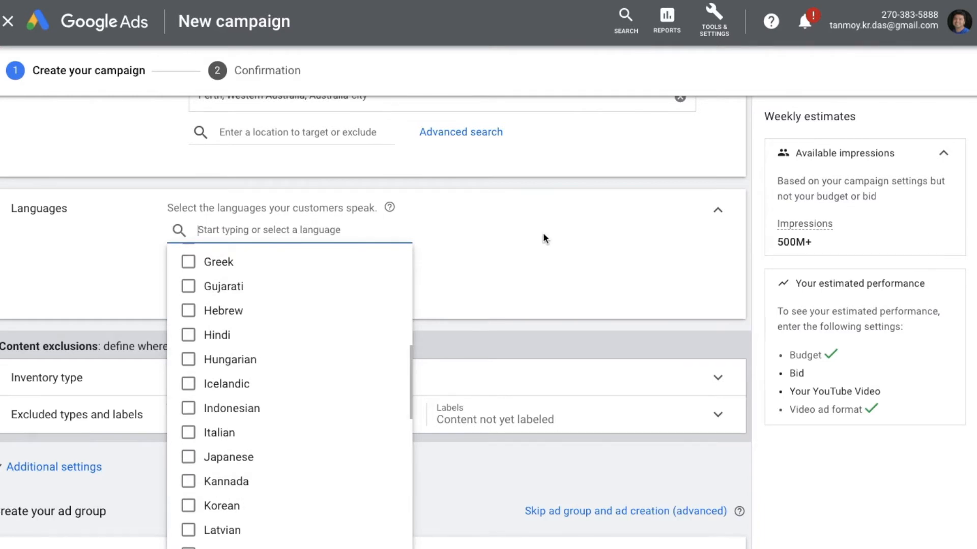
click(549, 274)
Step: Review the content exclusion options for the inventory type and for the excluded types and labels
scroll(396, 278, down, 4)
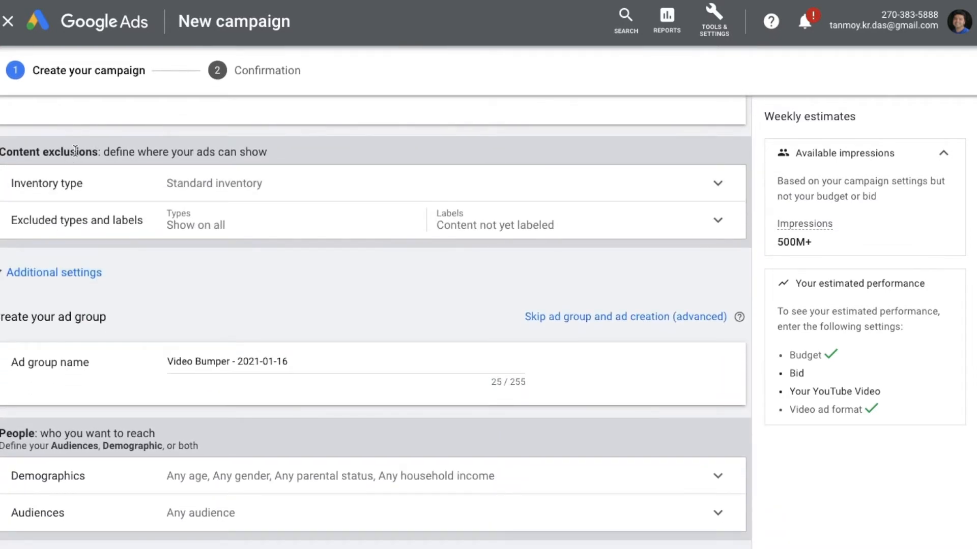
click(305, 187)
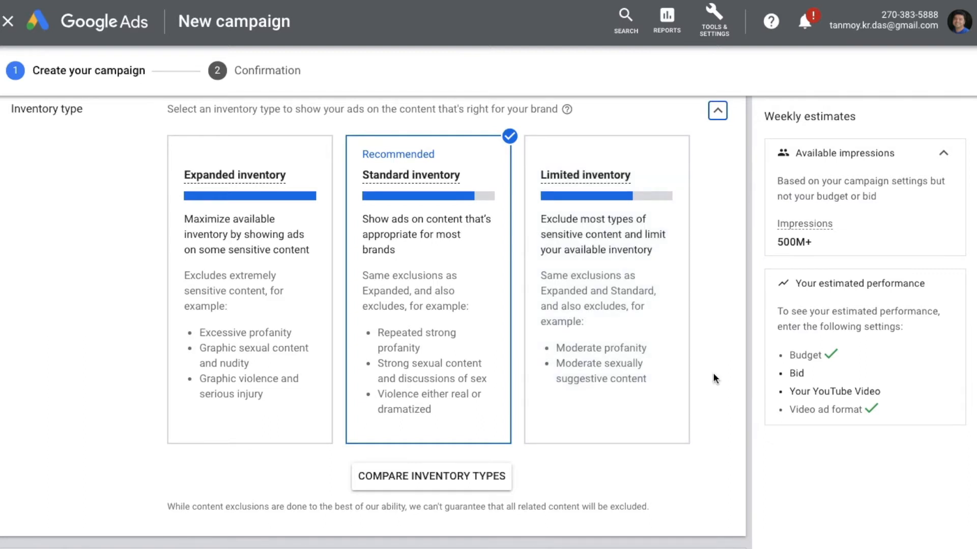
click(716, 112)
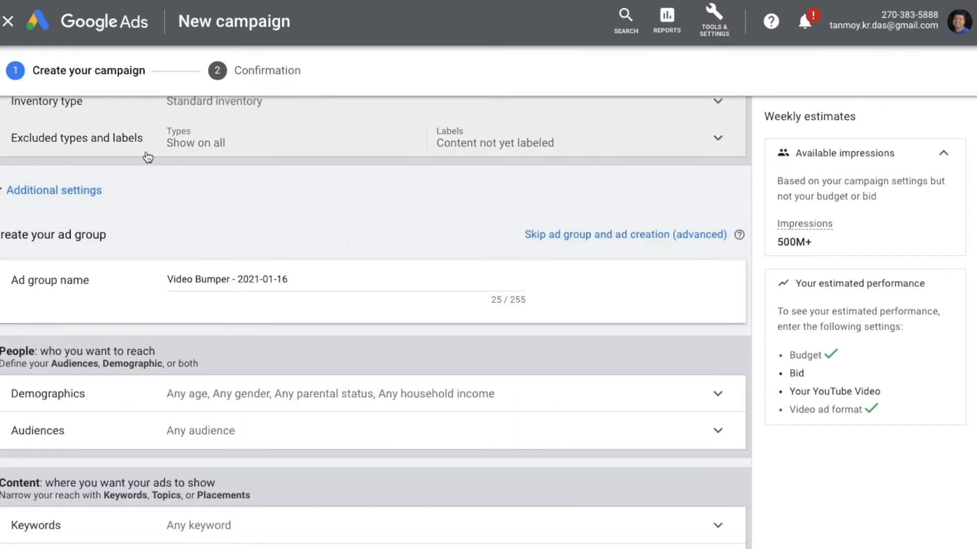
click(258, 145)
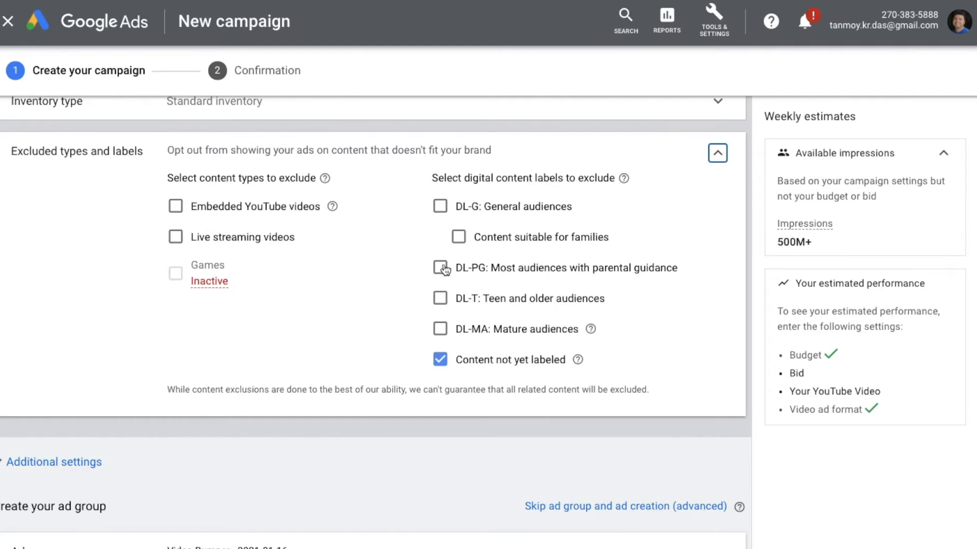
click(715, 158)
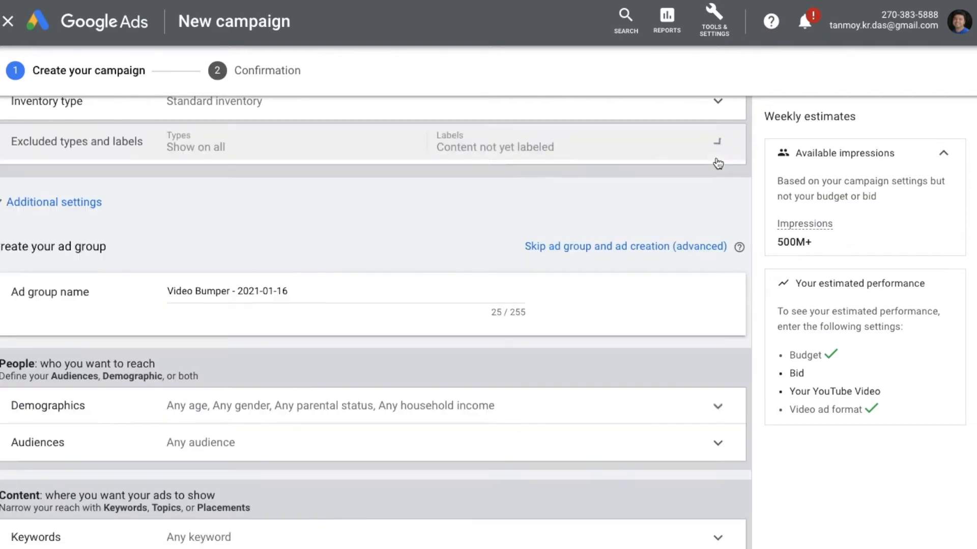
Step: In the additional settings, set Conversions to choose conversion actions for this campaign
click(132, 198)
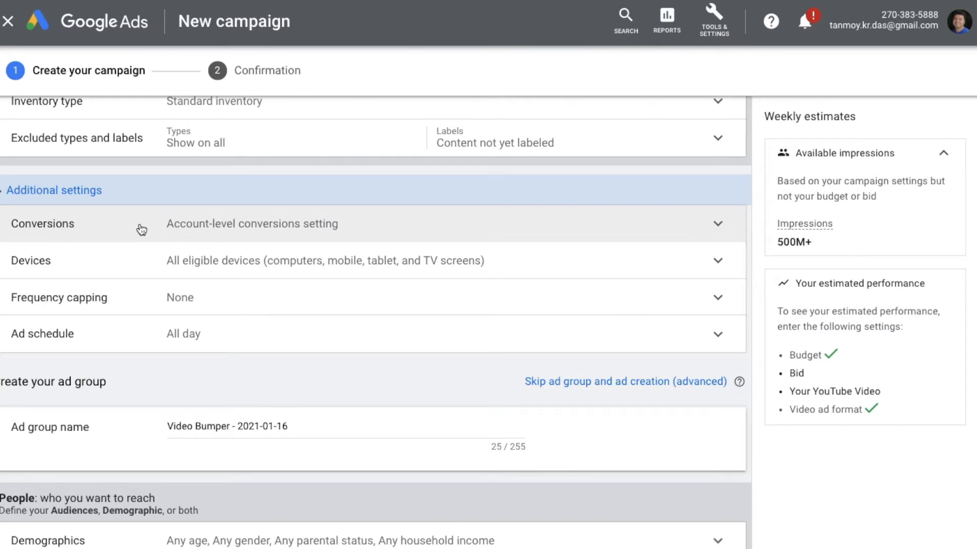
click(159, 232)
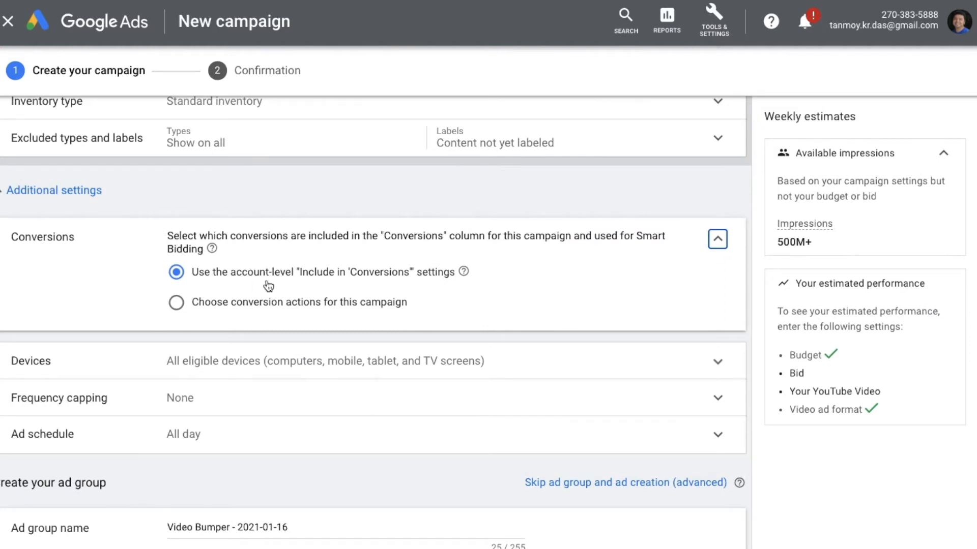
click(258, 311)
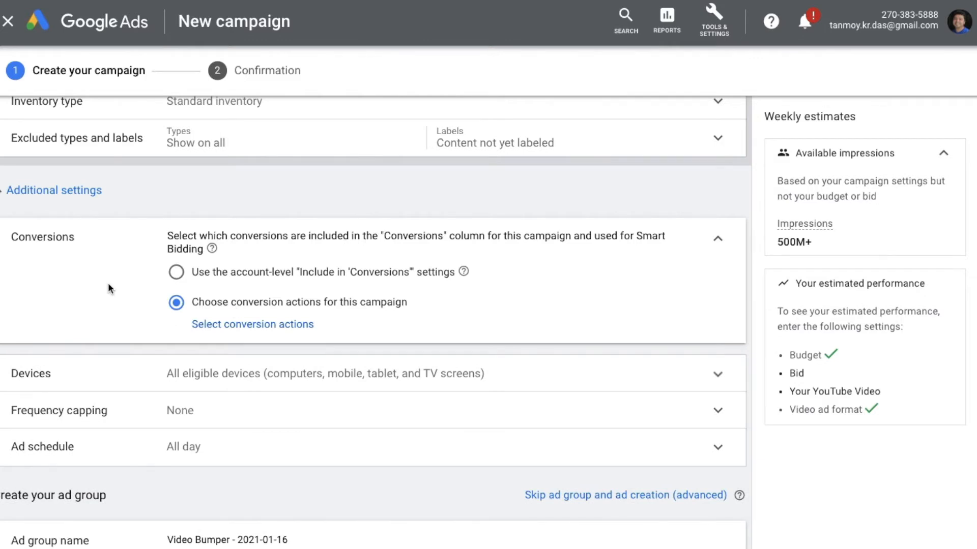
click(718, 243)
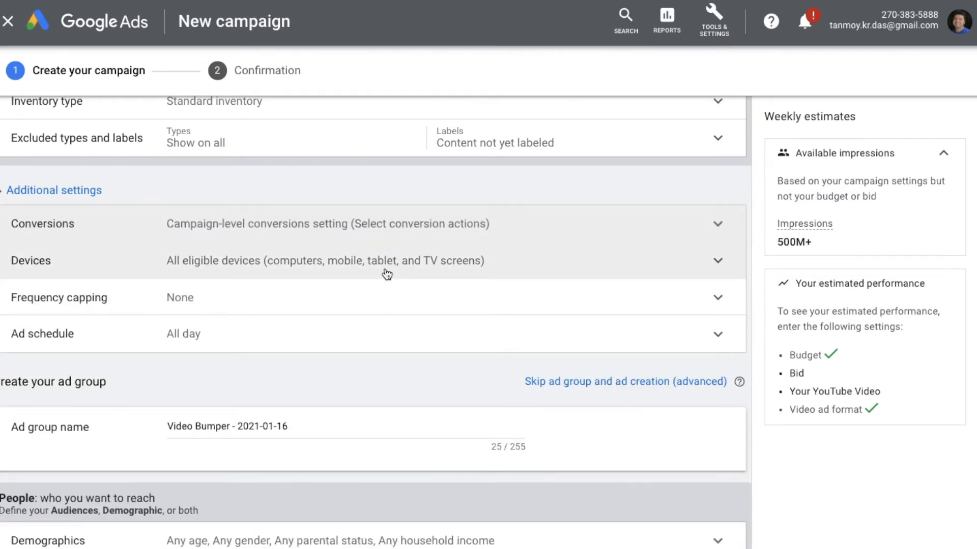
Step: Review the specific device targeting options, including operating systems, device models and networks, and close the device settings
click(385, 268)
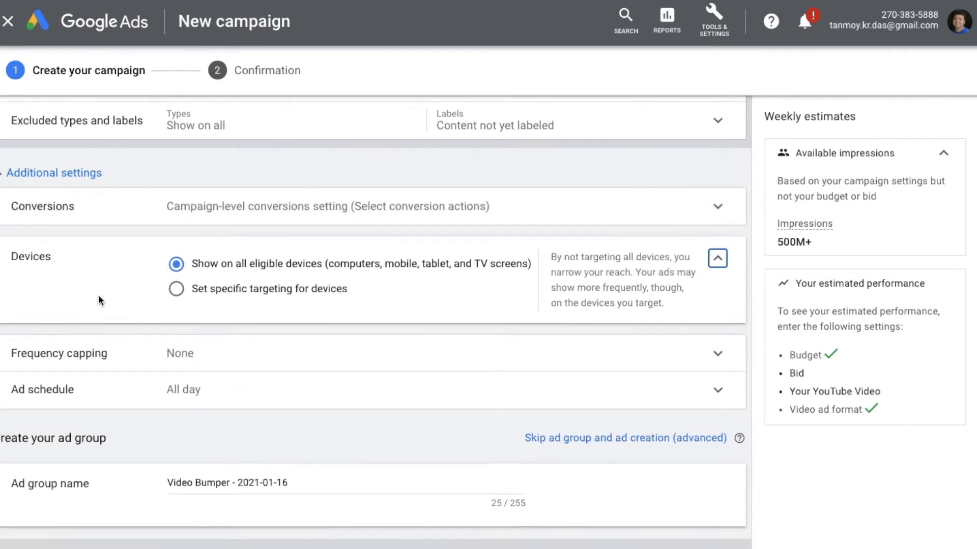
scroll(99, 296, down, 1)
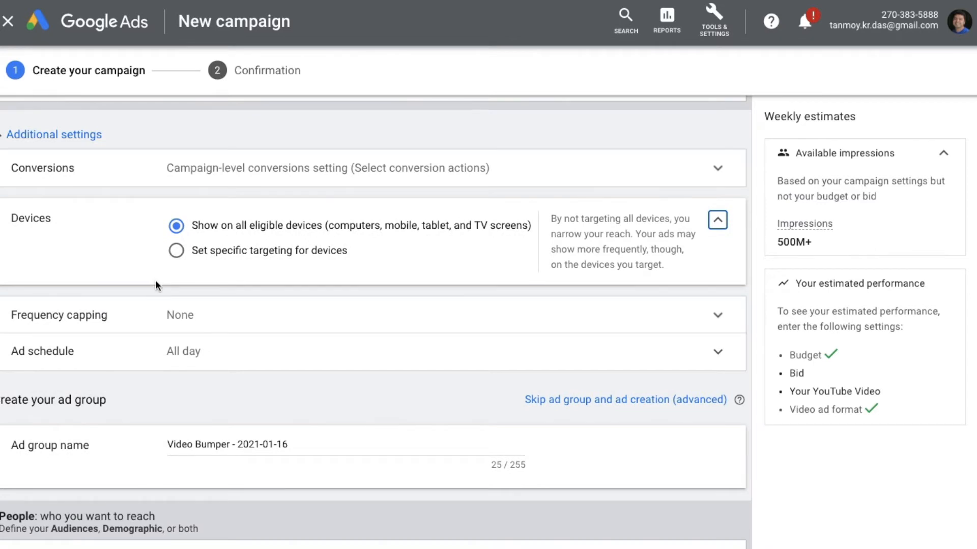
click(177, 252)
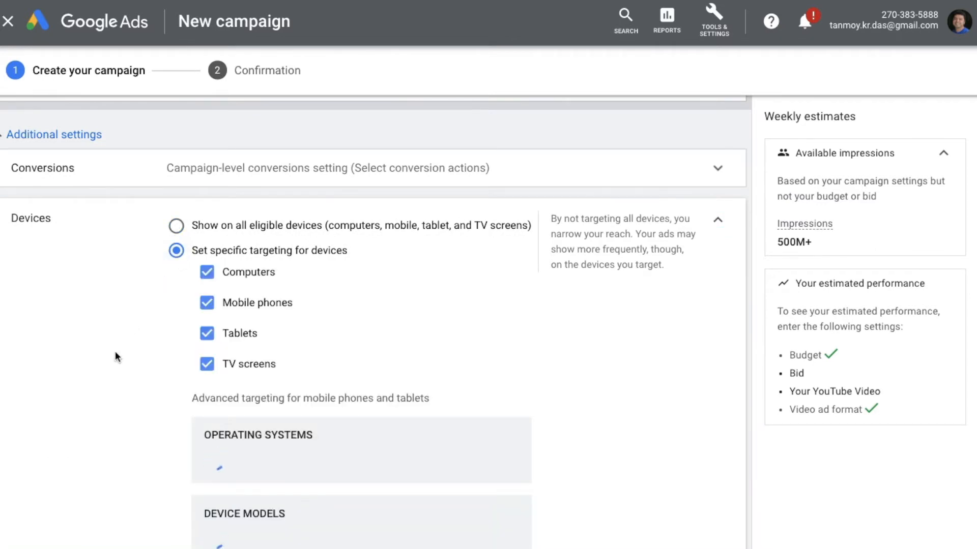
scroll(114, 364, down, 3)
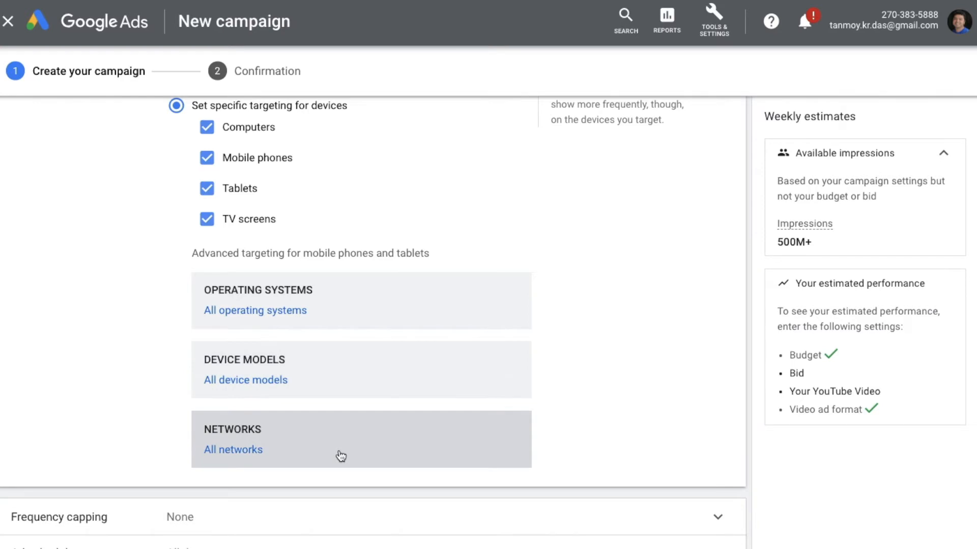
scroll(621, 257, up, 2)
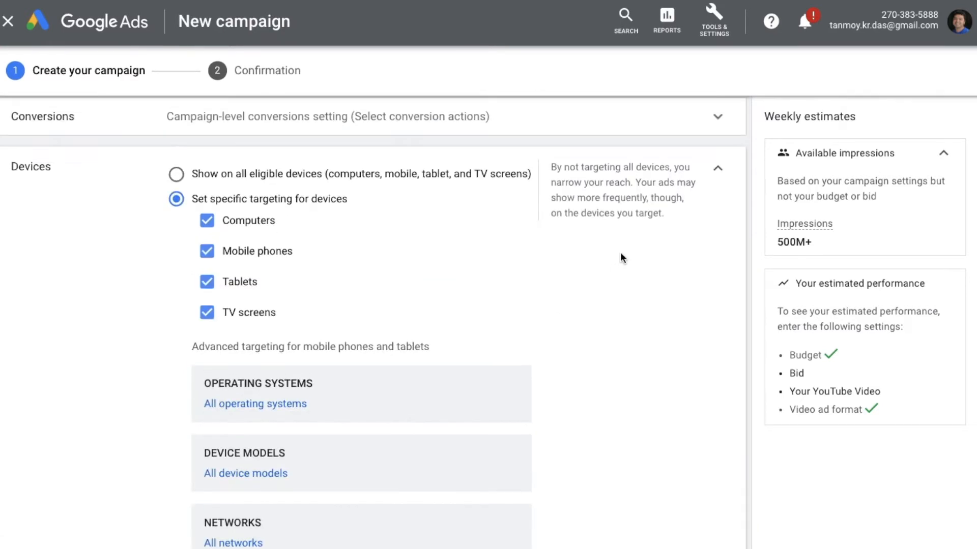
click(719, 172)
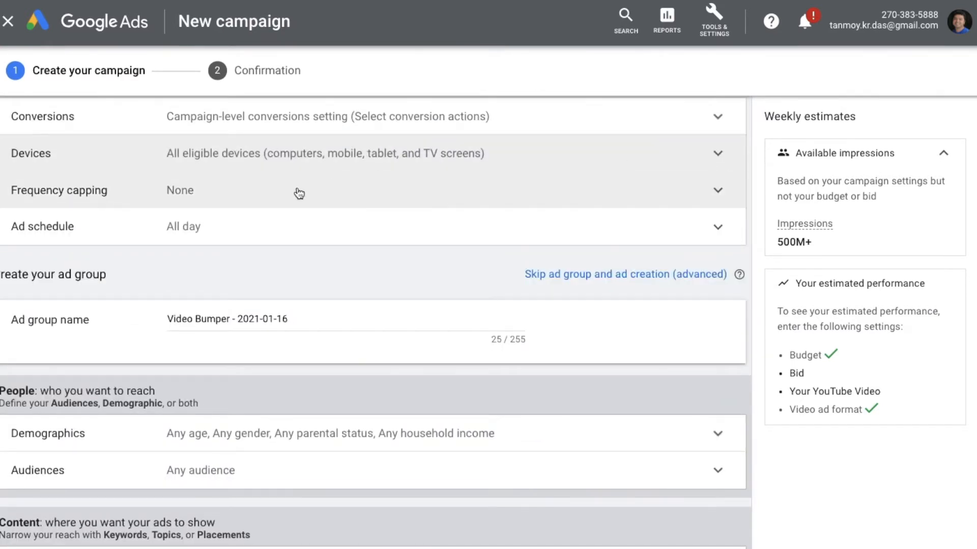
Step: Review the impression cap options and the ad schedule, leaving frequency uncapped and the schedule as it is
click(299, 192)
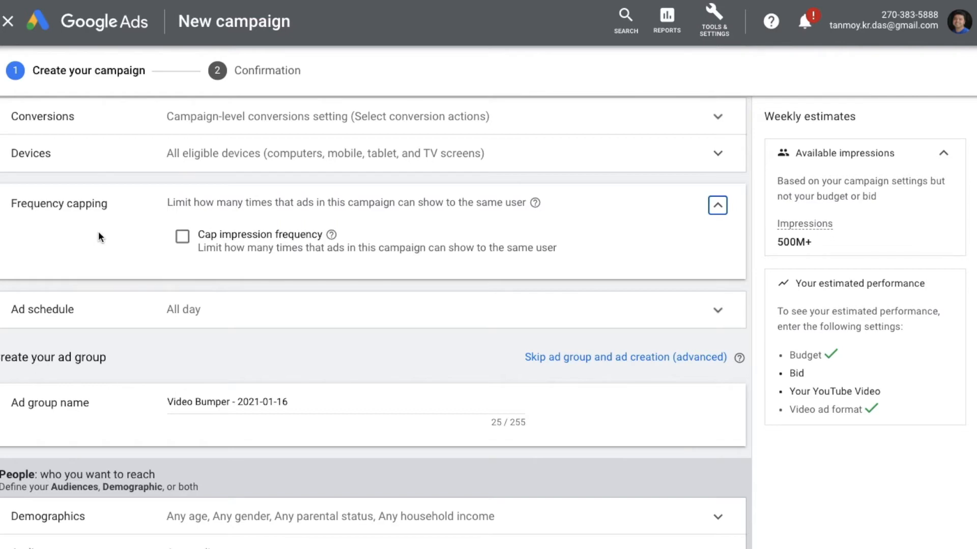
click(182, 237)
click(229, 302)
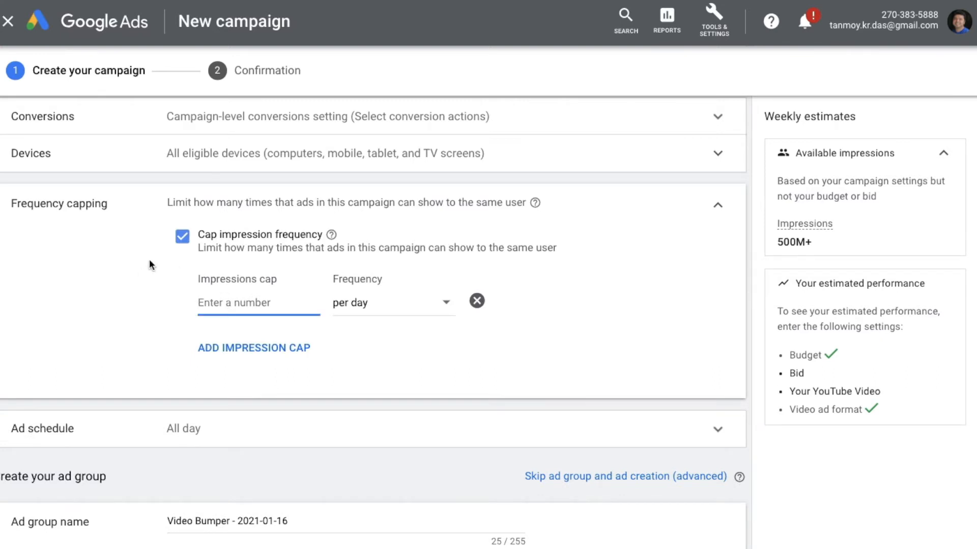
click(182, 237)
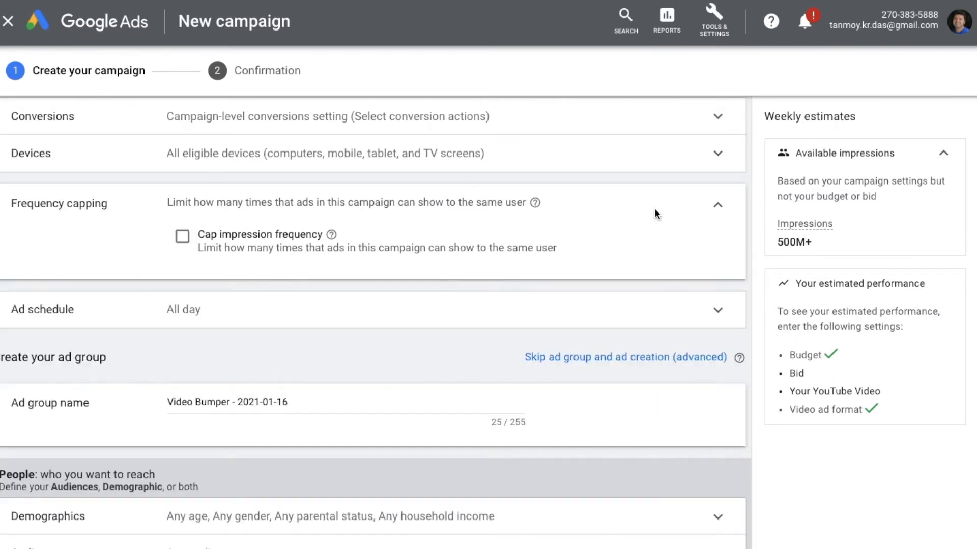
click(717, 205)
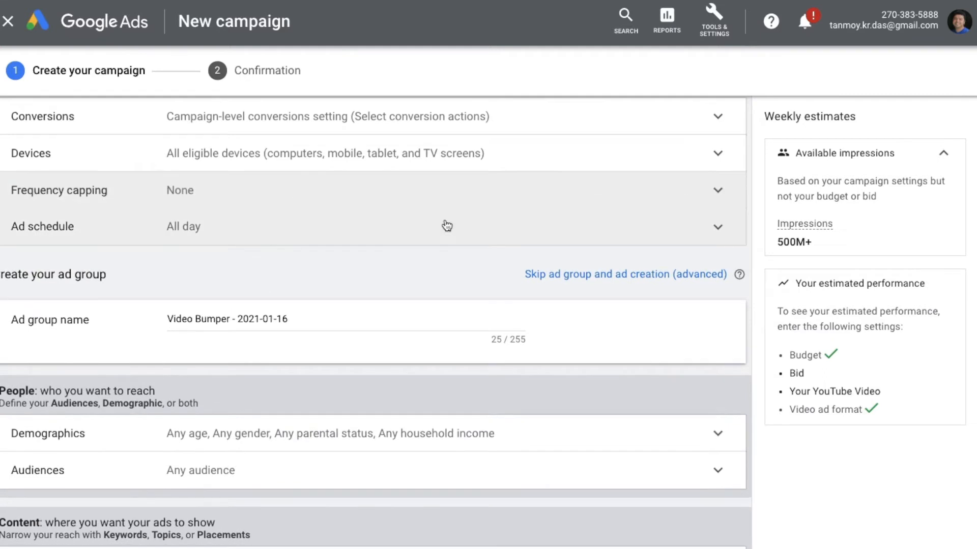
click(383, 229)
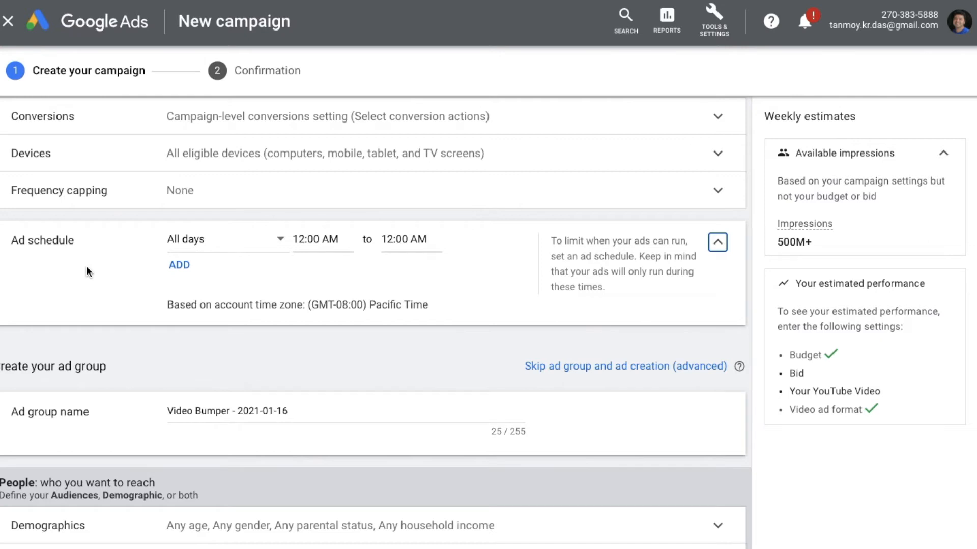
click(718, 243)
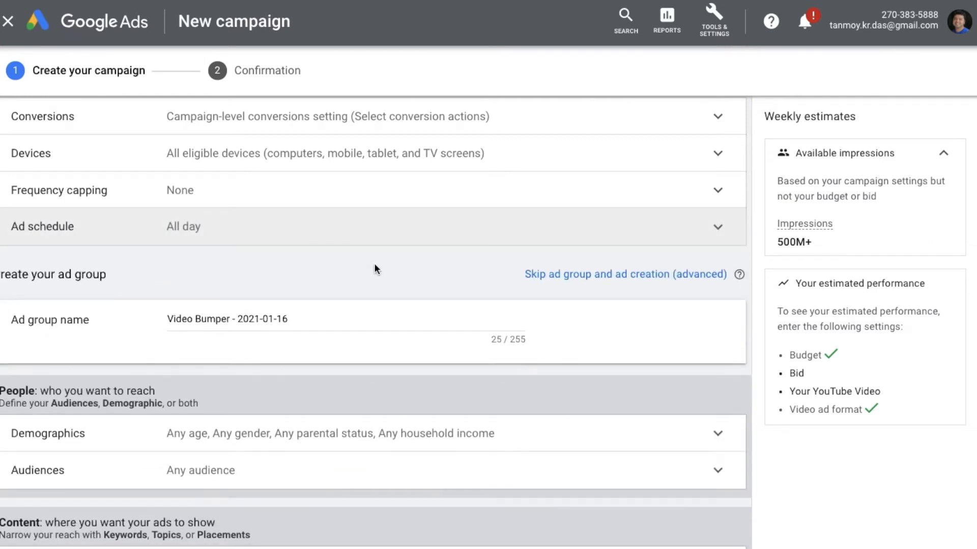
Step: Replace the date at the end of the ad group name with 23456
scroll(375, 265, down, 3)
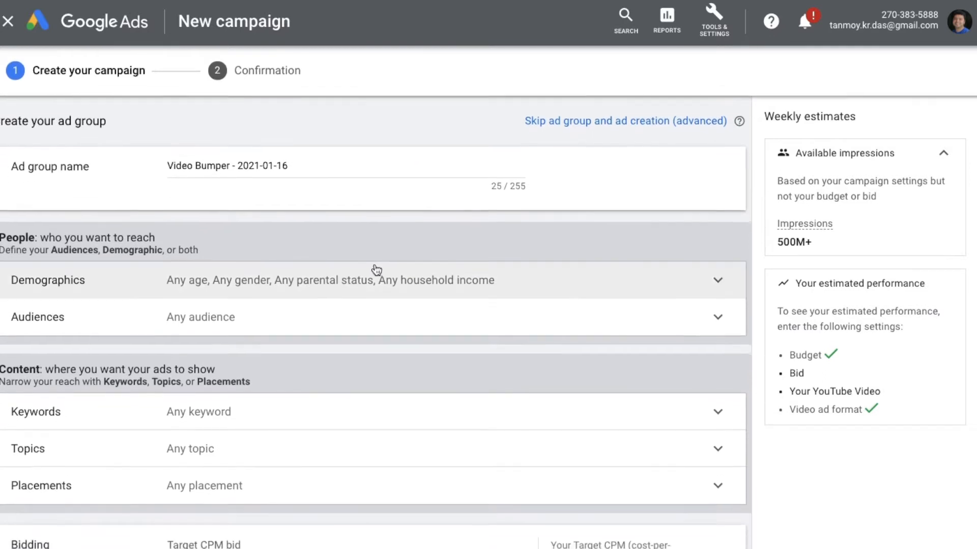
click(296, 168)
key(BackSpace)
key(BackSpace)
key(BackSpace)
key(BackSpace)
key(BackSpace)
key(BackSpace)
key(BackSpace)
key(BackSpace)
key(BackSpace)
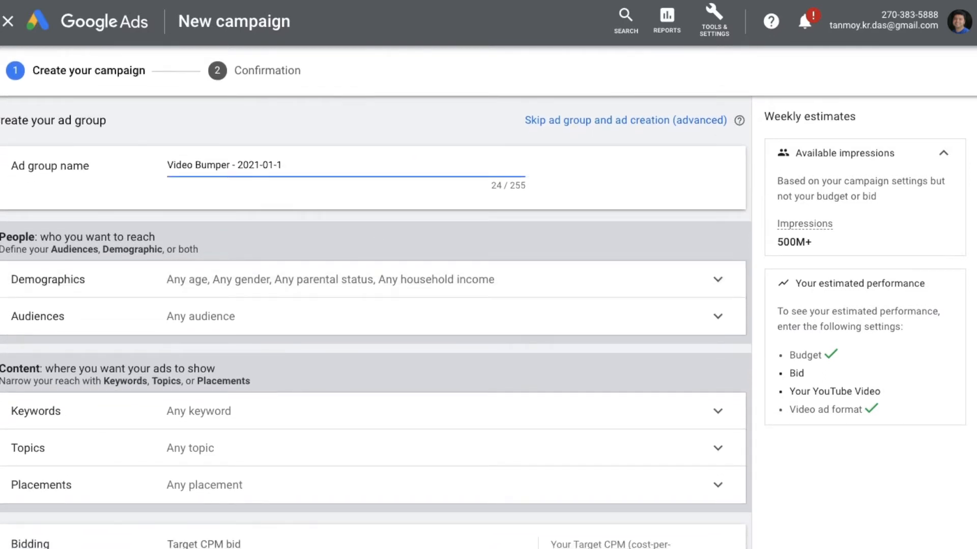
key(BackSpace)
key(BackSpace)
key(BackSpace)
key(BackSpace)
text(23456)
Step: In the demographic targeting, exclude unknown gender, ages 65+ and unknown, unknown parental status, and household incomes Lower 50% and Unknown
scroll(375, 306, down, 2)
scroll(375, 163, down, 2)
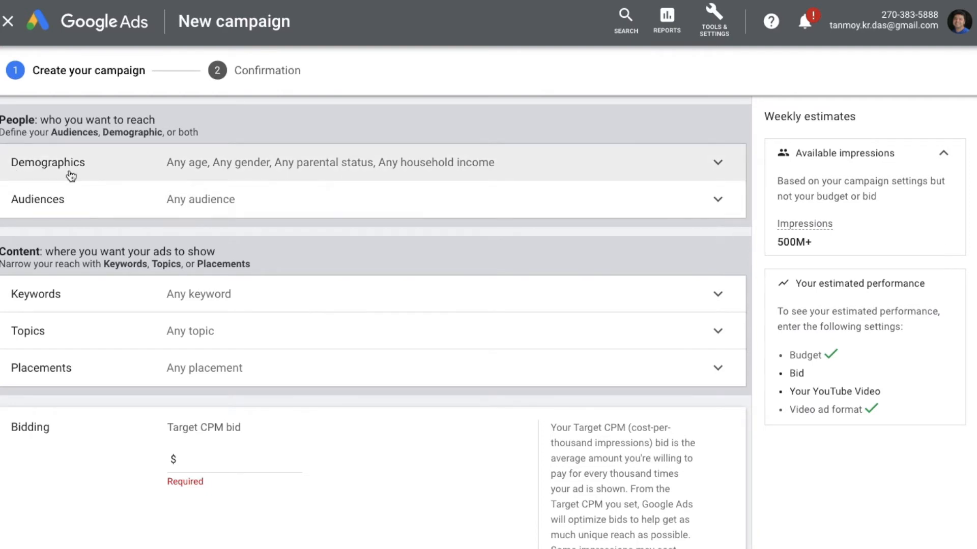
click(575, 174)
scroll(430, 392, down, 1)
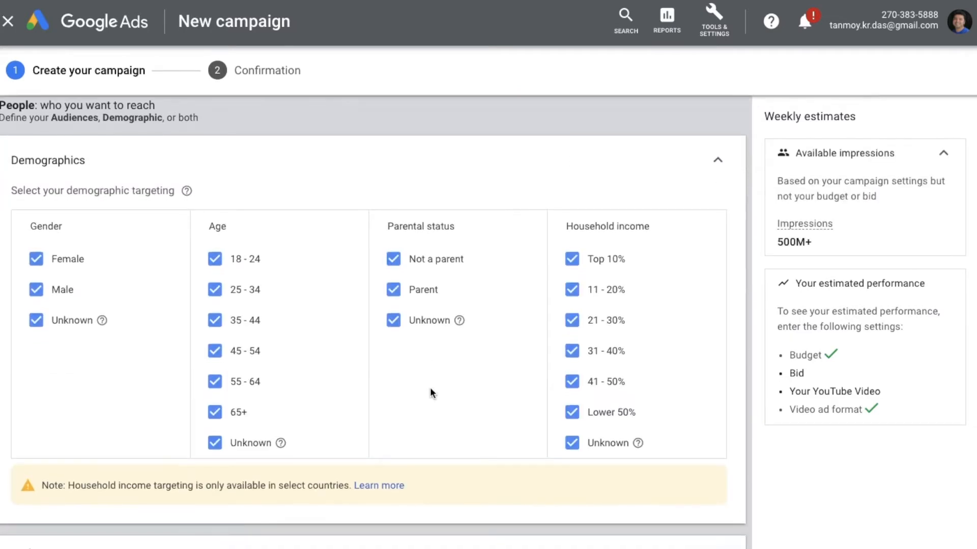
scroll(430, 392, up, 1)
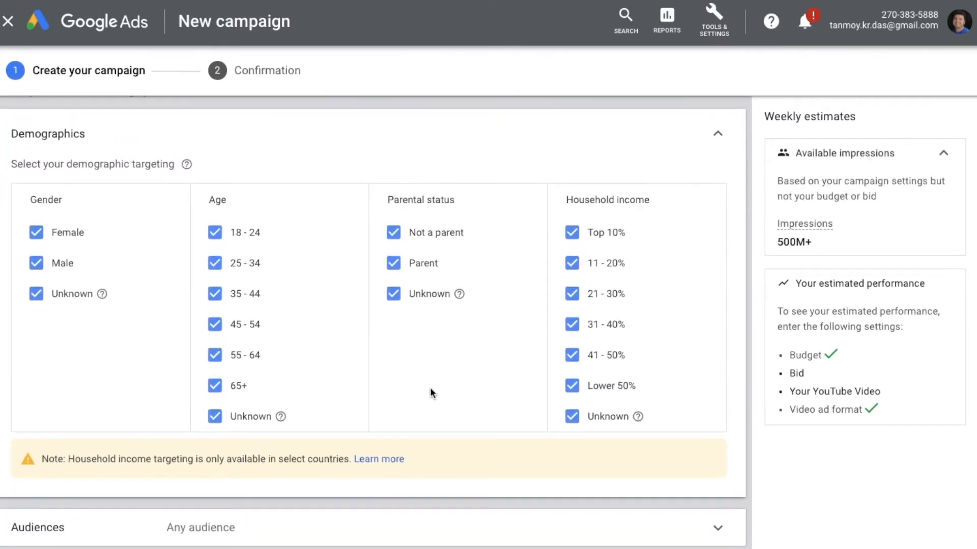
click(36, 297)
click(219, 390)
click(217, 419)
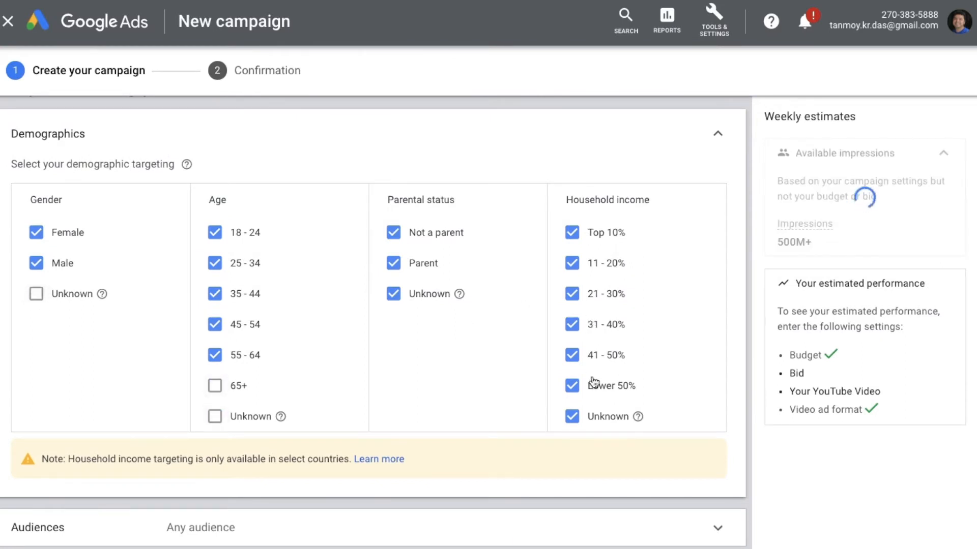
click(420, 300)
click(578, 388)
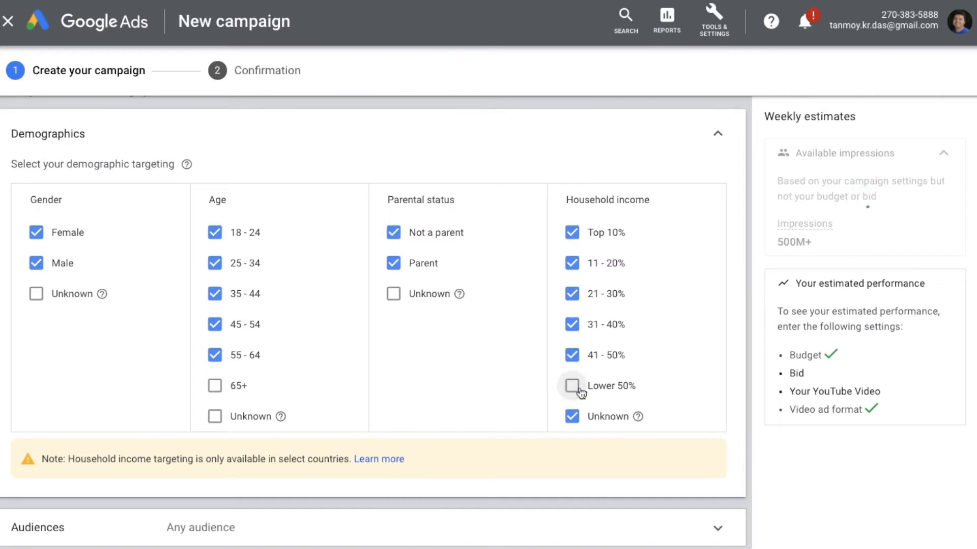
click(571, 416)
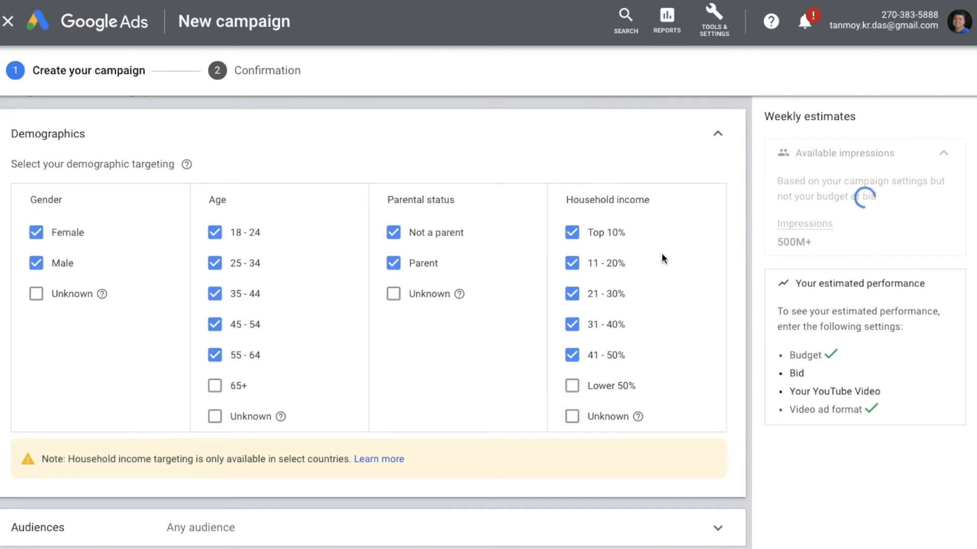
click(718, 137)
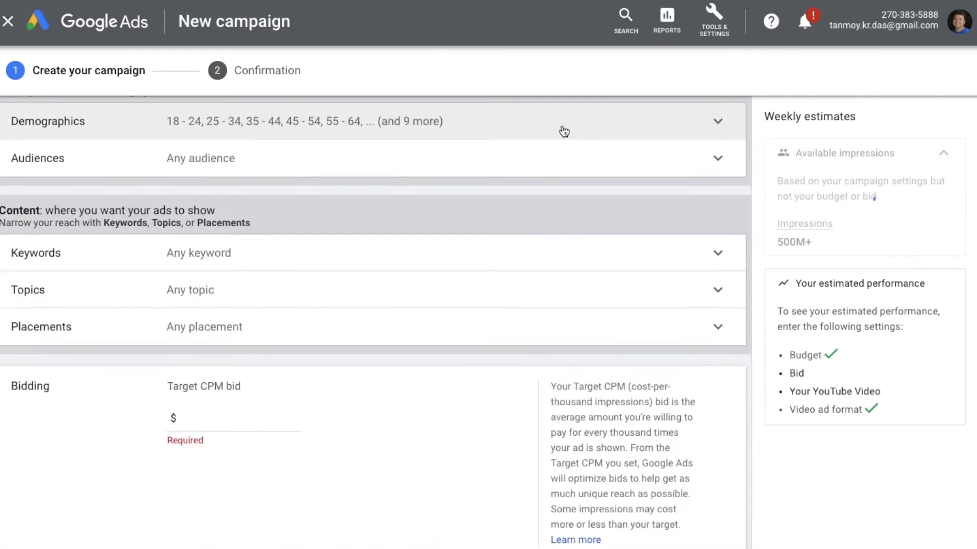
Step: Browse the detailed demographics audiences and look through the parent groups under Parental Status
click(316, 162)
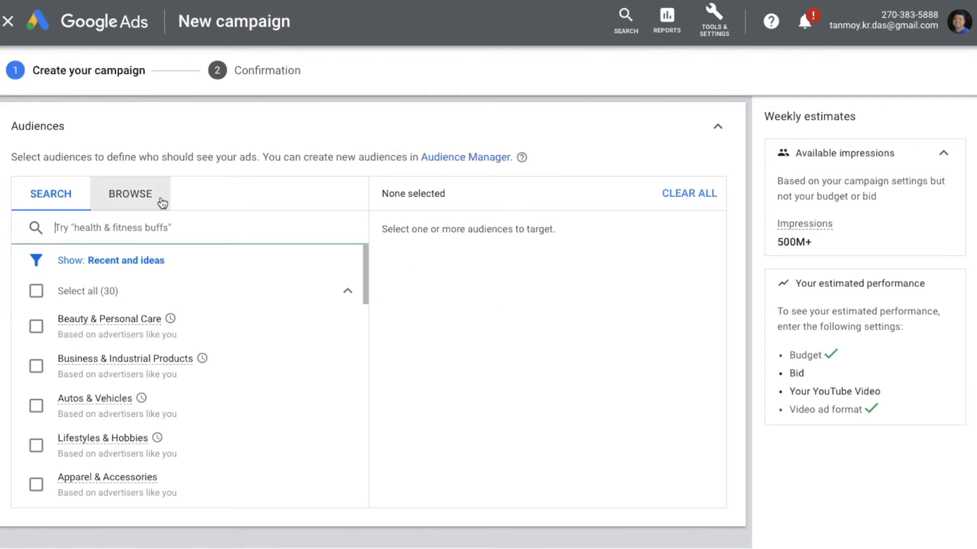
click(141, 202)
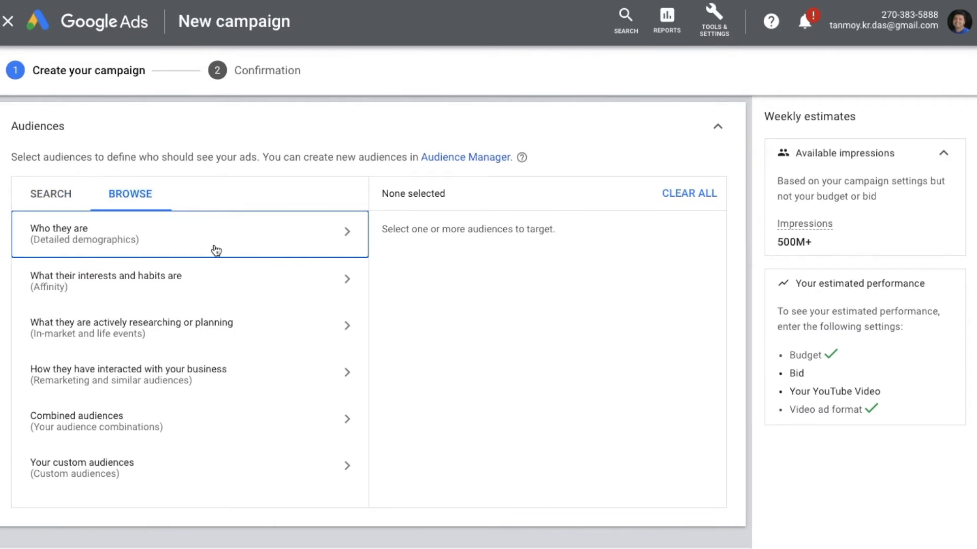
click(268, 238)
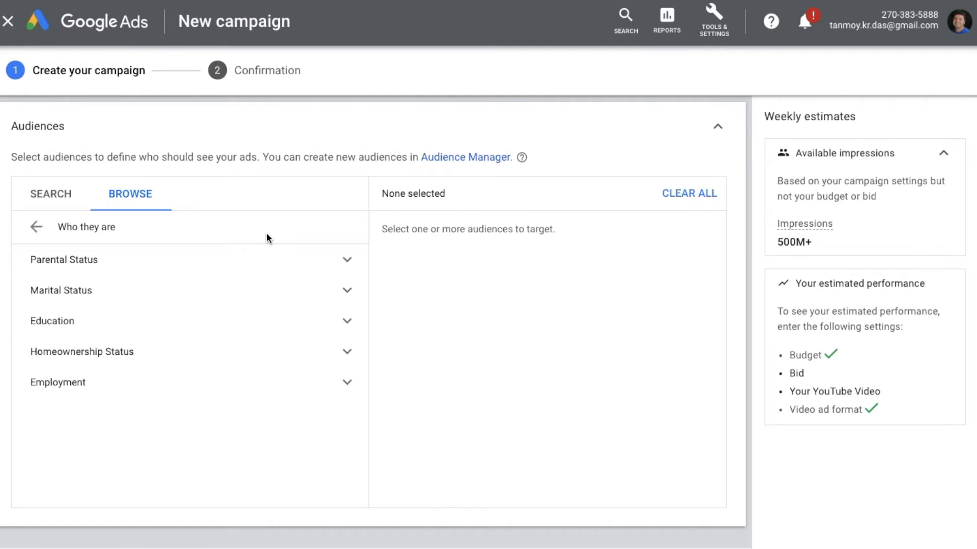
click(238, 265)
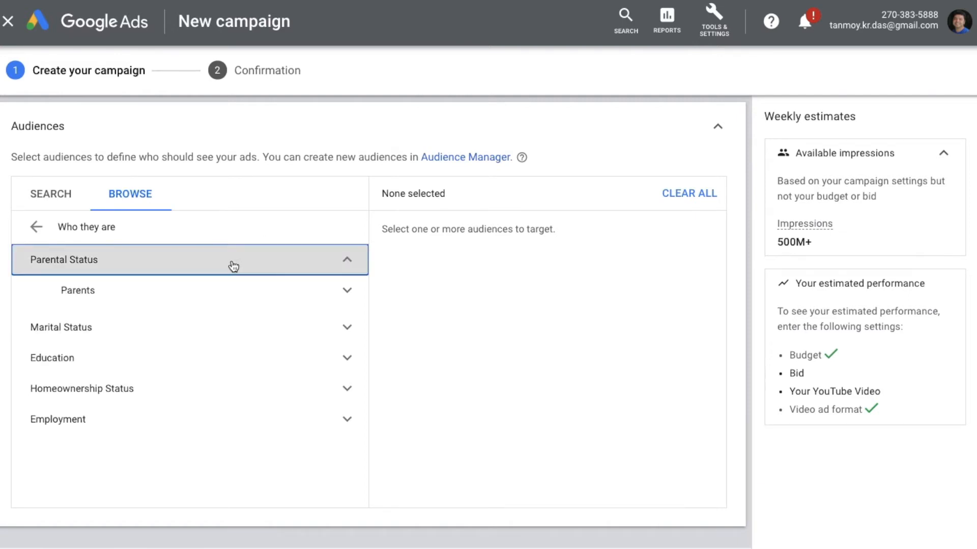
click(203, 294)
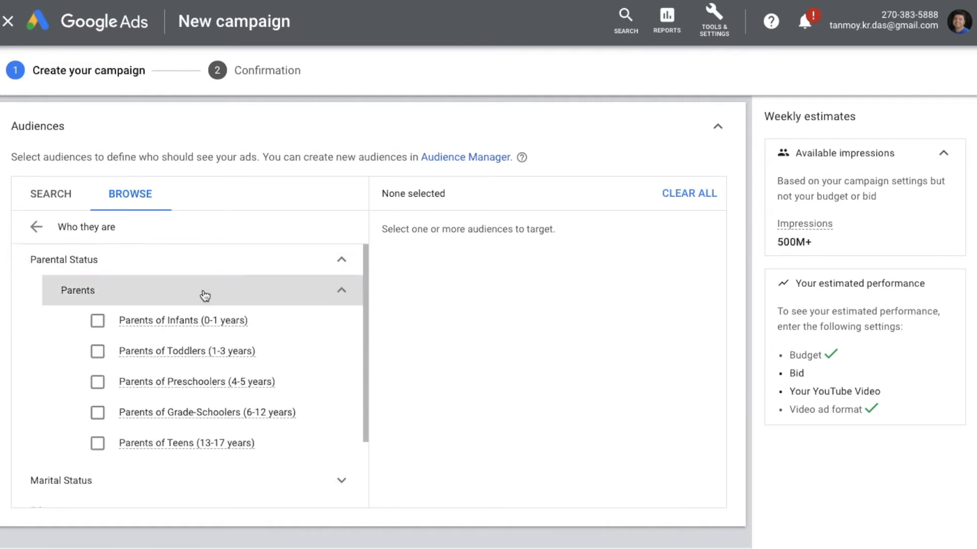
click(342, 290)
click(347, 263)
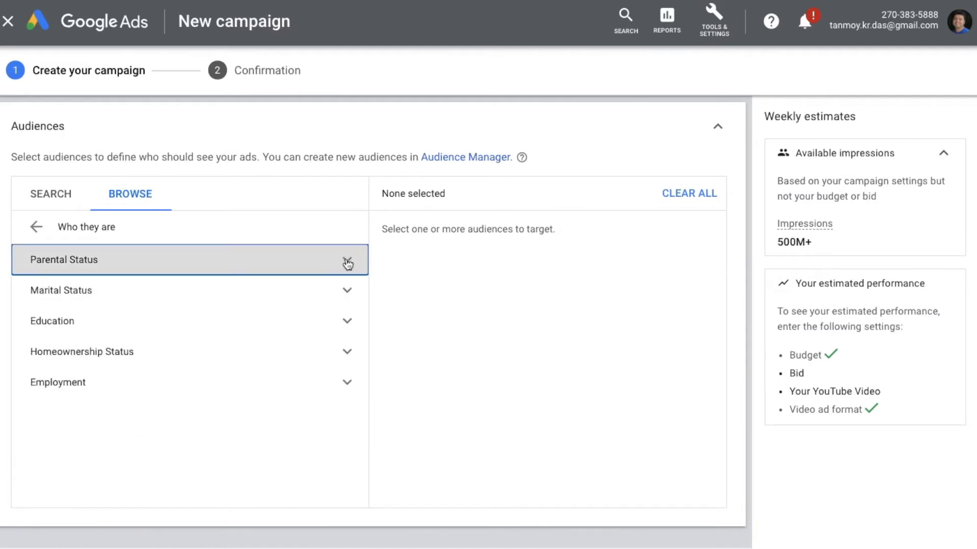
Step: Look through the Marital Status, Education, Homeownership Status and Employment audience groups without selecting any
click(258, 299)
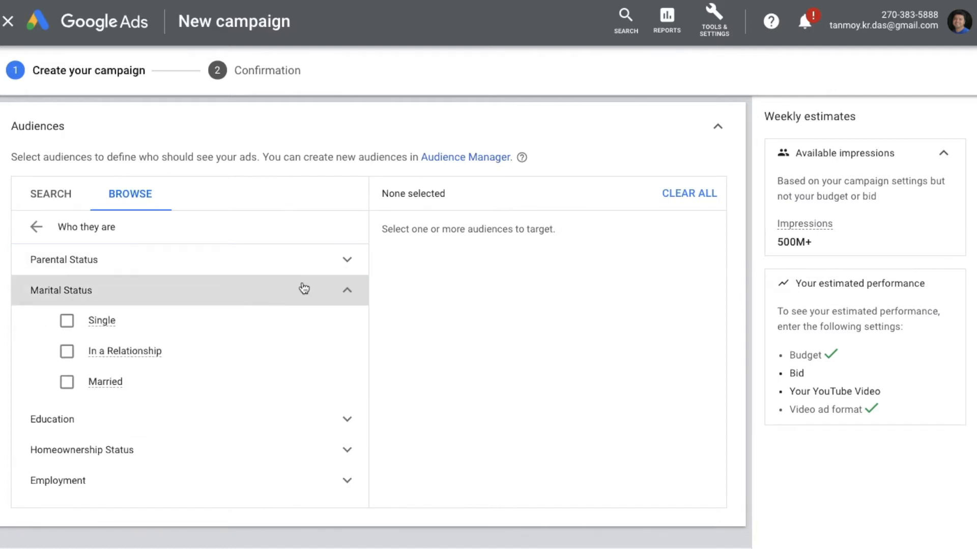
click(347, 290)
click(280, 322)
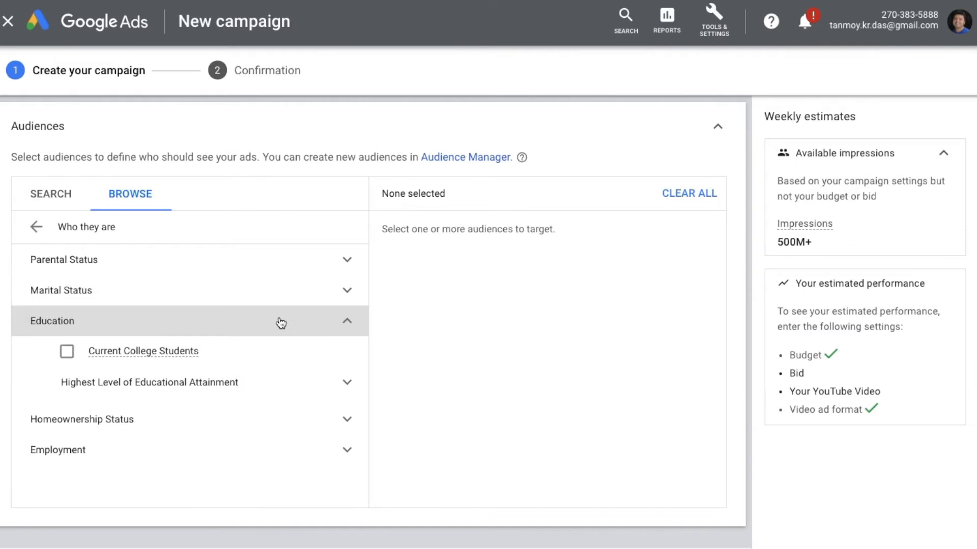
click(351, 324)
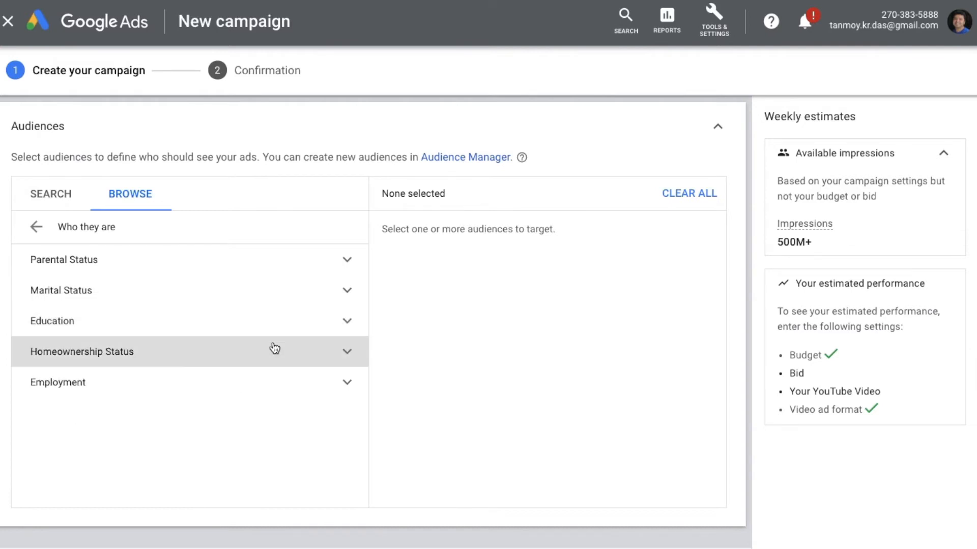
click(274, 349)
click(348, 355)
click(251, 386)
click(348, 387)
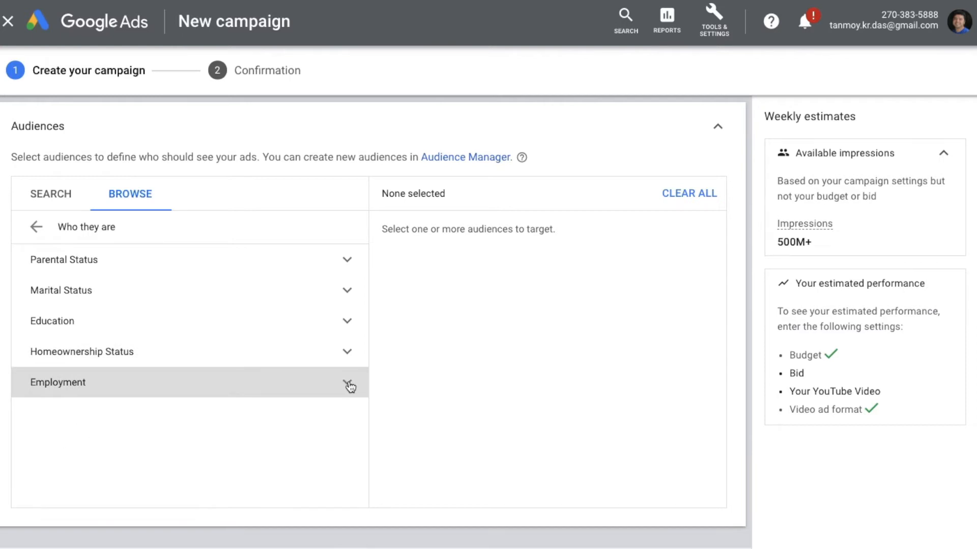
click(140, 296)
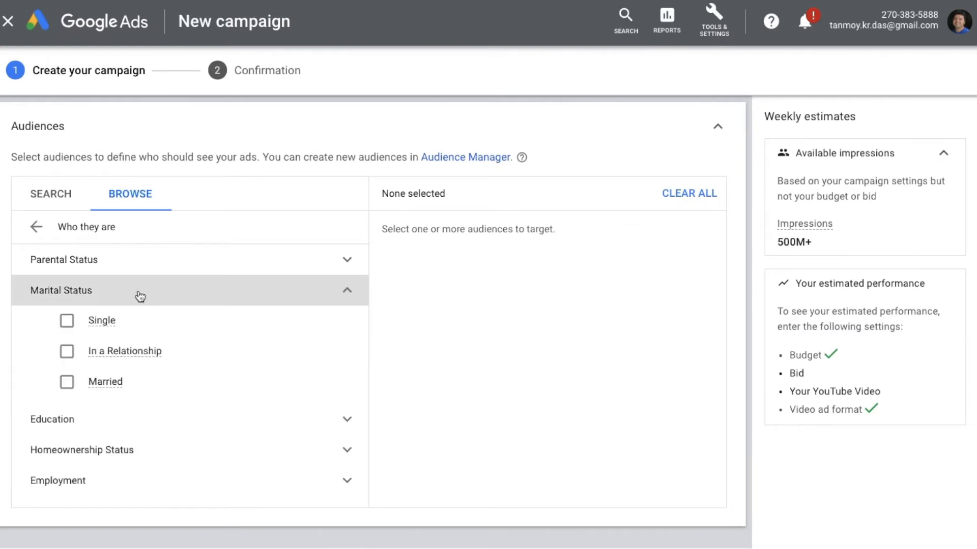
click(345, 299)
Step: Add Parents of Teens (13-17 years) from Parental Status to the targeted audiences and return to the audience categories
click(285, 272)
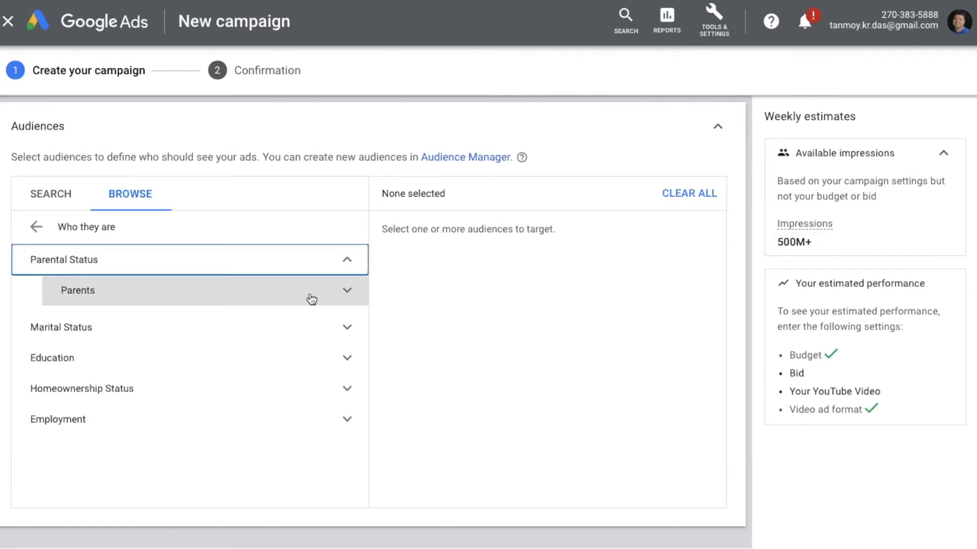
click(347, 289)
click(95, 445)
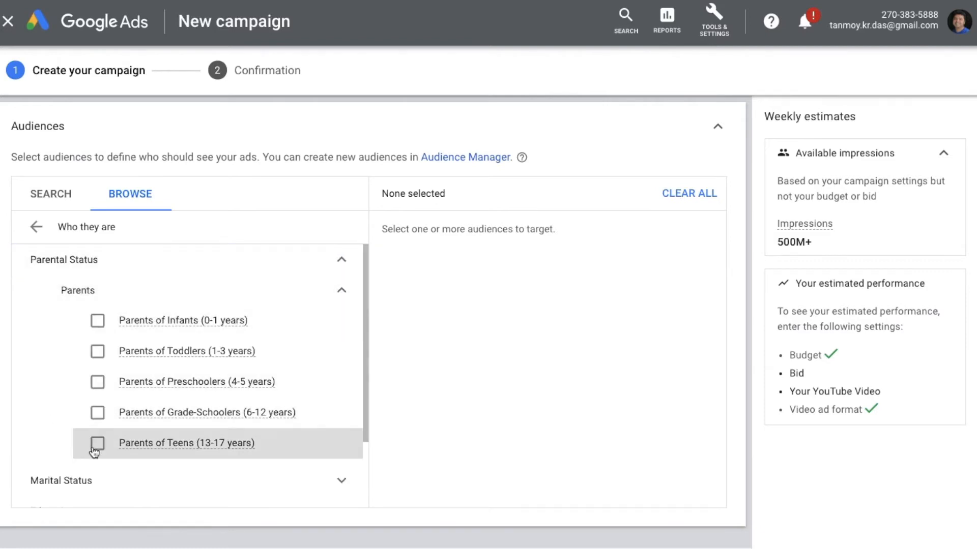
click(36, 228)
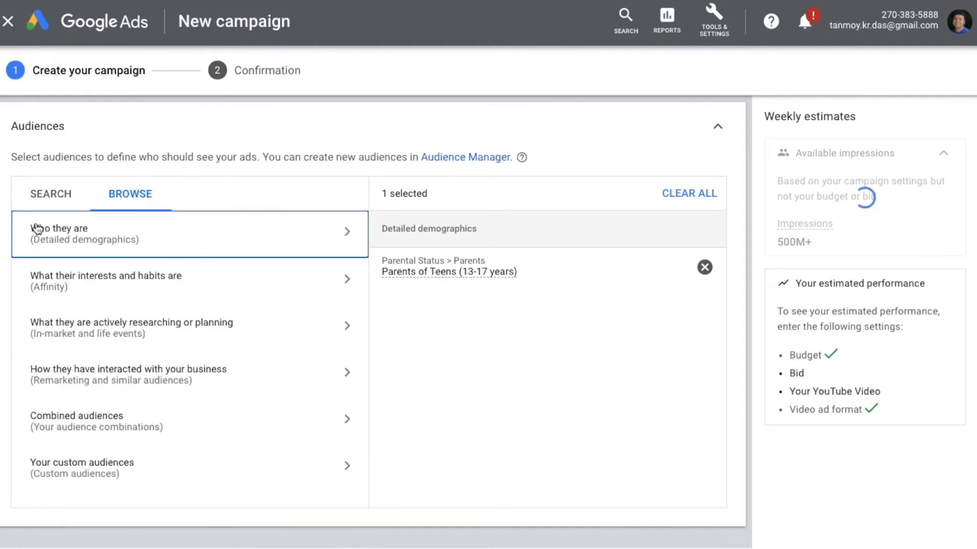
Step: Add the Home & Garden and Lifestyles & Hobbies affinity audiences to the targeting and return to the audience categories
click(161, 294)
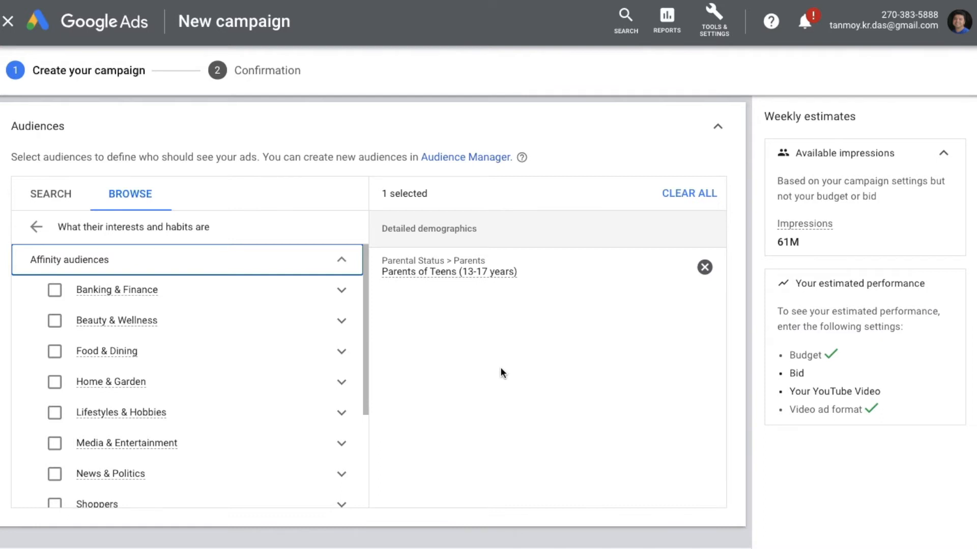
click(55, 382)
click(52, 423)
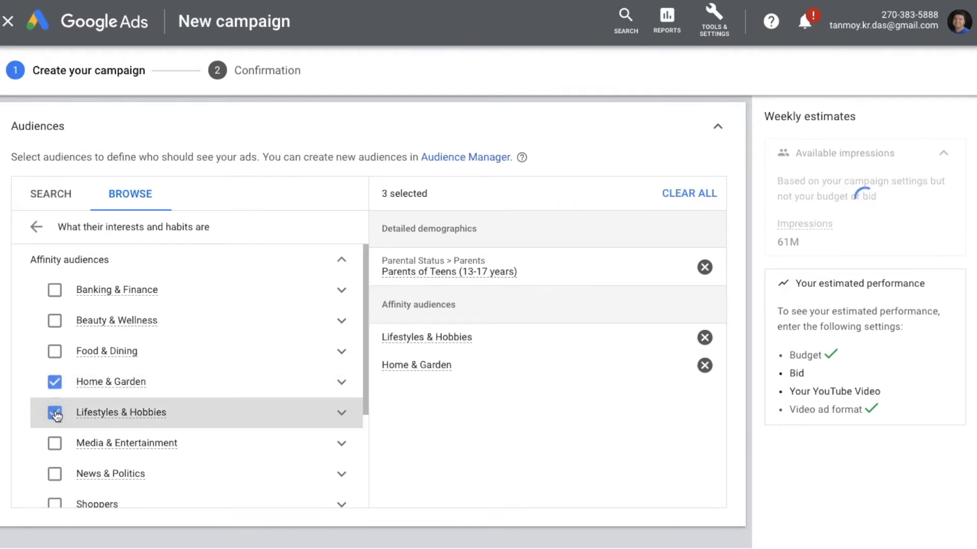
click(36, 226)
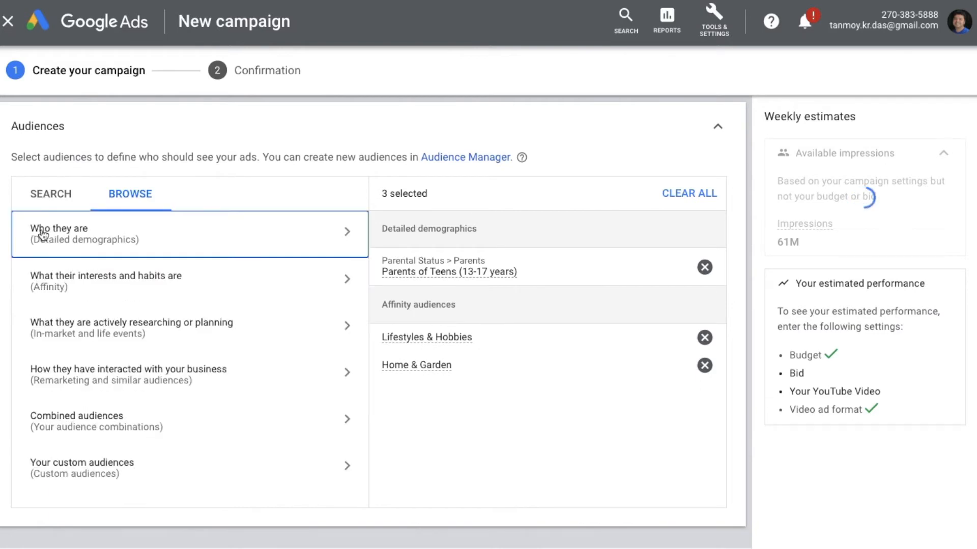
Step: Add the in-market audiences Business Services and Computers & Peripherals to the targeting and return to the audience categories
click(243, 340)
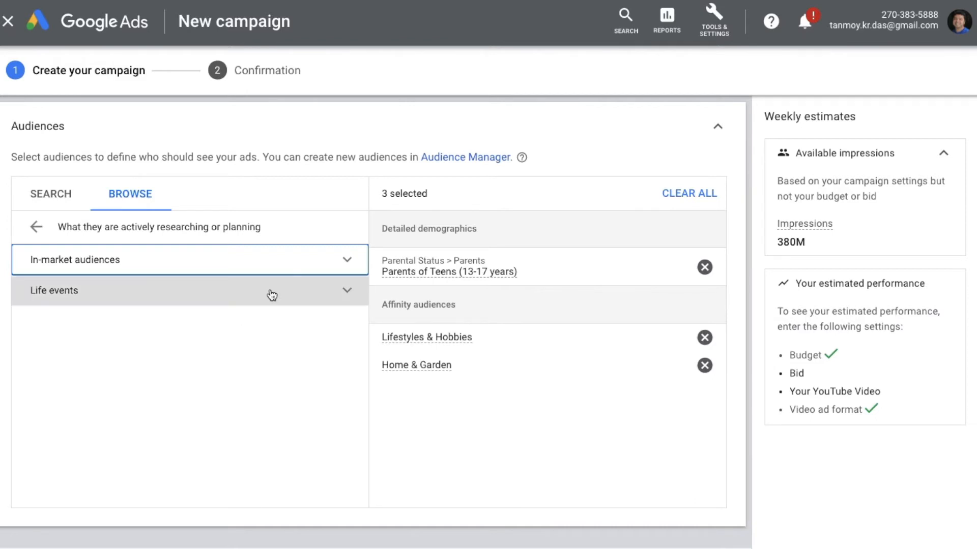
click(308, 265)
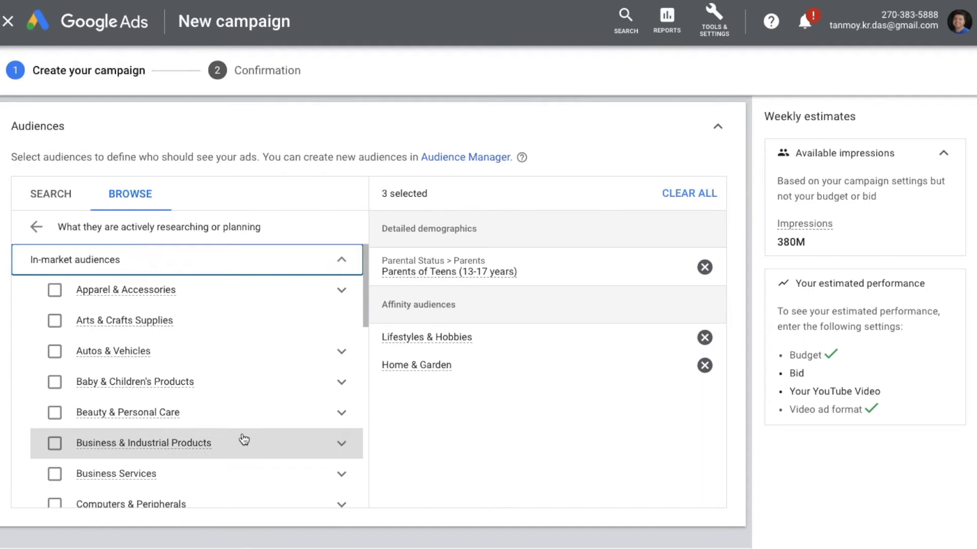
scroll(243, 438, down, 3)
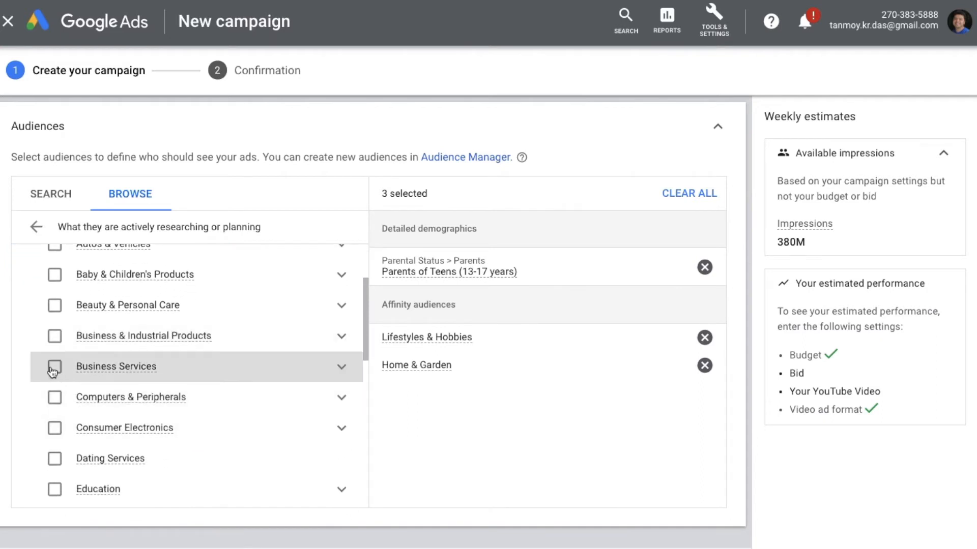
click(54, 366)
click(54, 398)
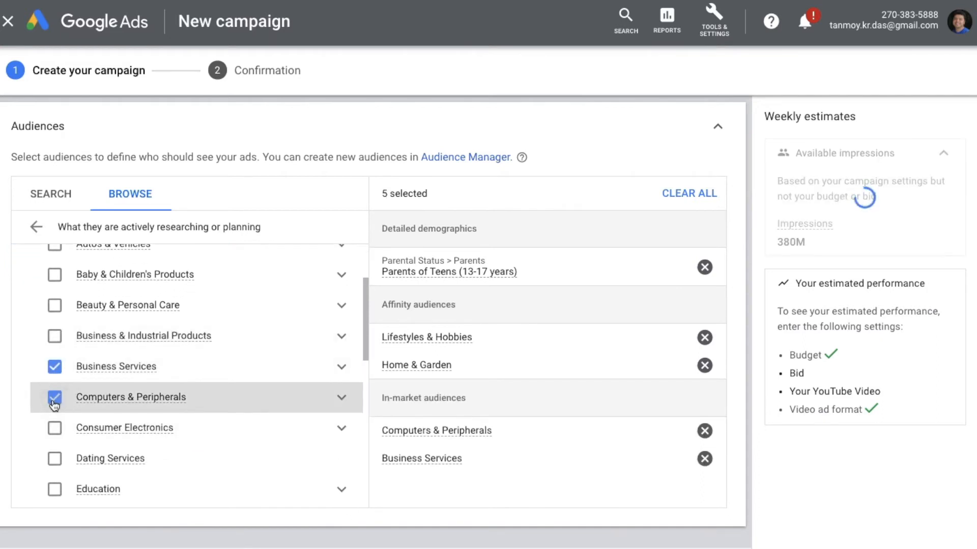
click(35, 228)
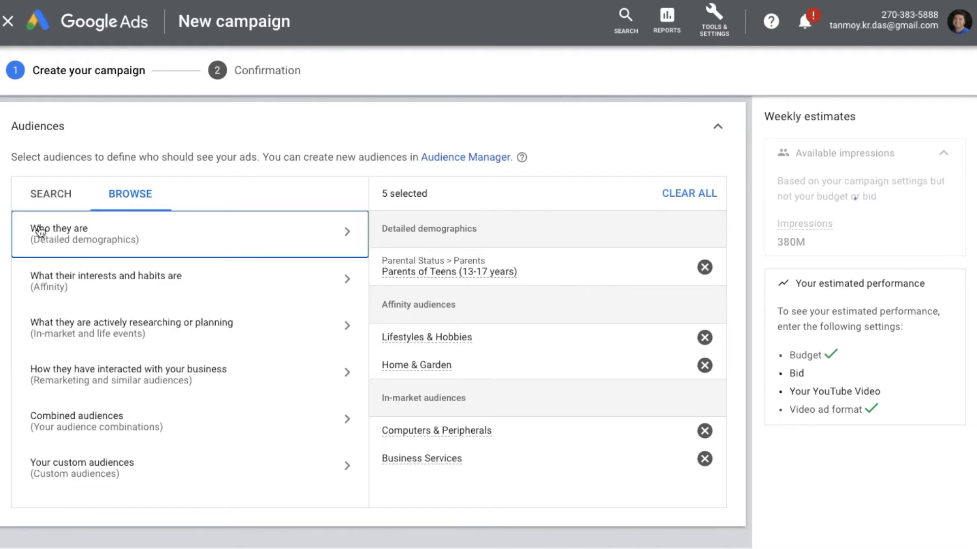
Step: Add the life events Moving and New Pet to the targeted audiences and return to the audience categories
click(264, 334)
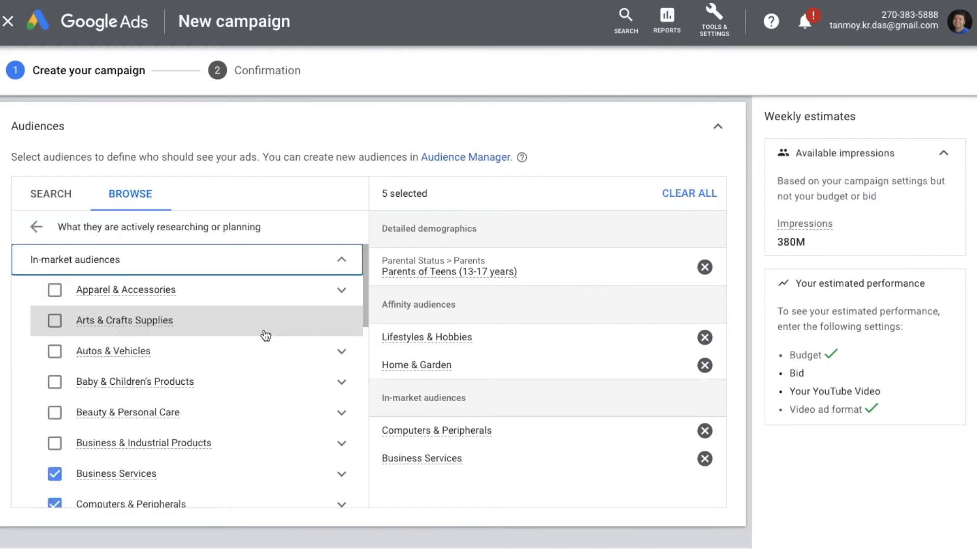
click(345, 265)
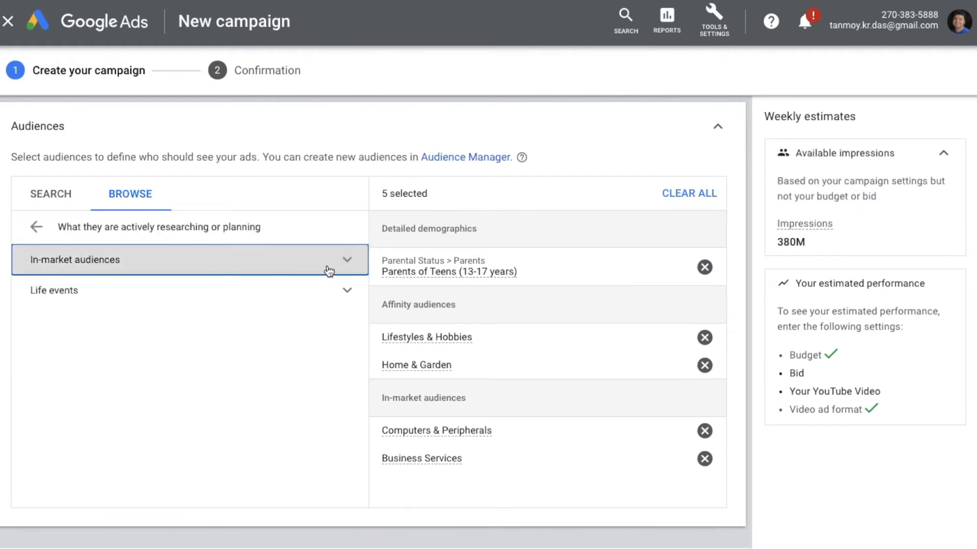
click(281, 295)
scroll(252, 413, down, 1)
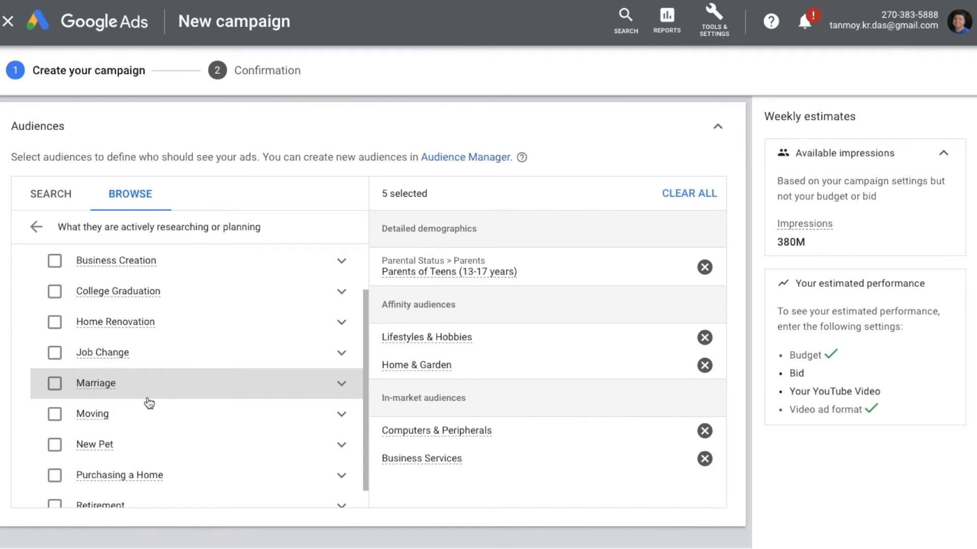
click(54, 414)
click(54, 446)
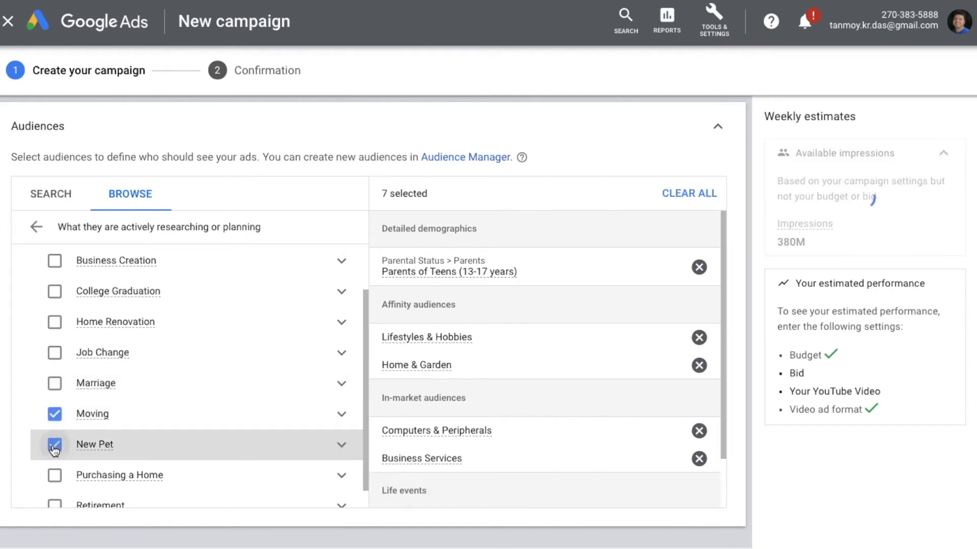
click(37, 228)
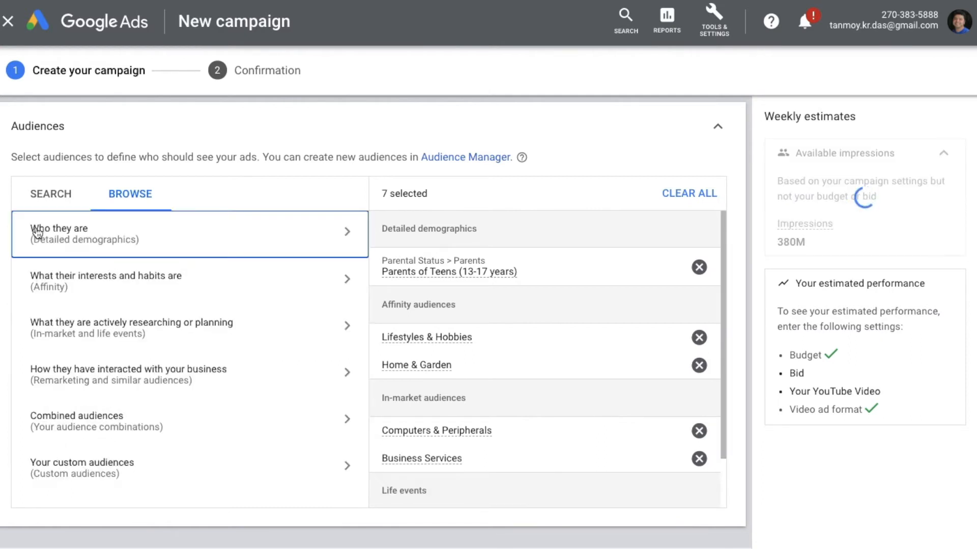
Step: Look through the website visitor lists and combined audiences, and view the blank new combined audience form without creating one
click(246, 381)
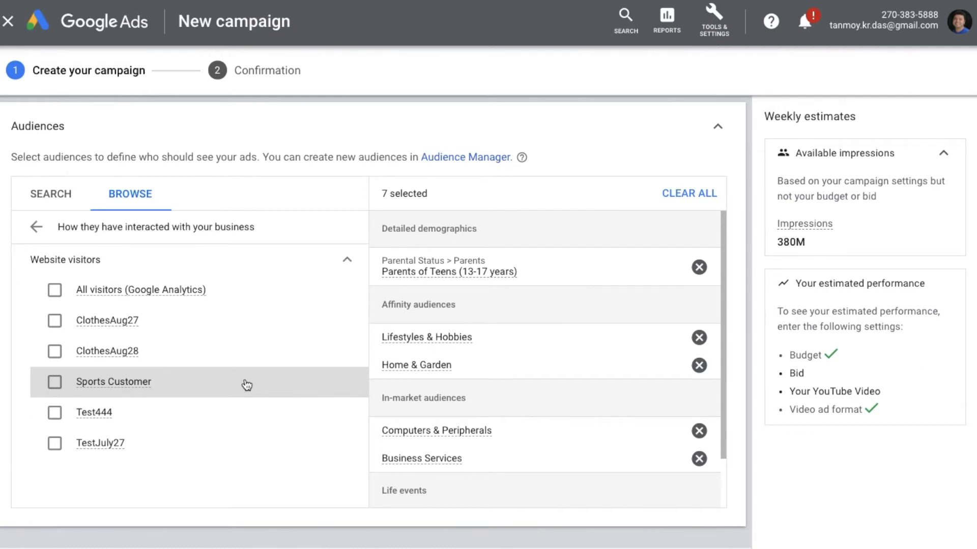
click(36, 227)
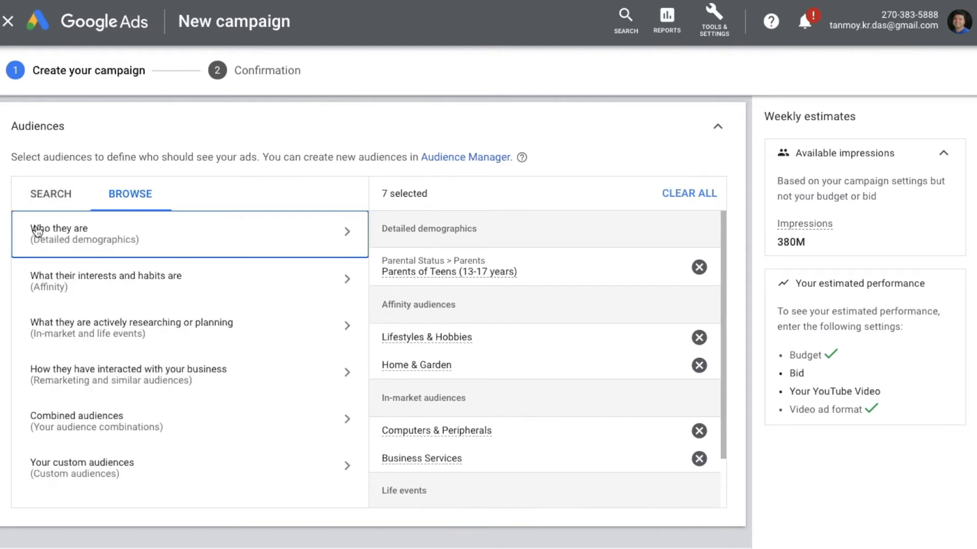
click(198, 426)
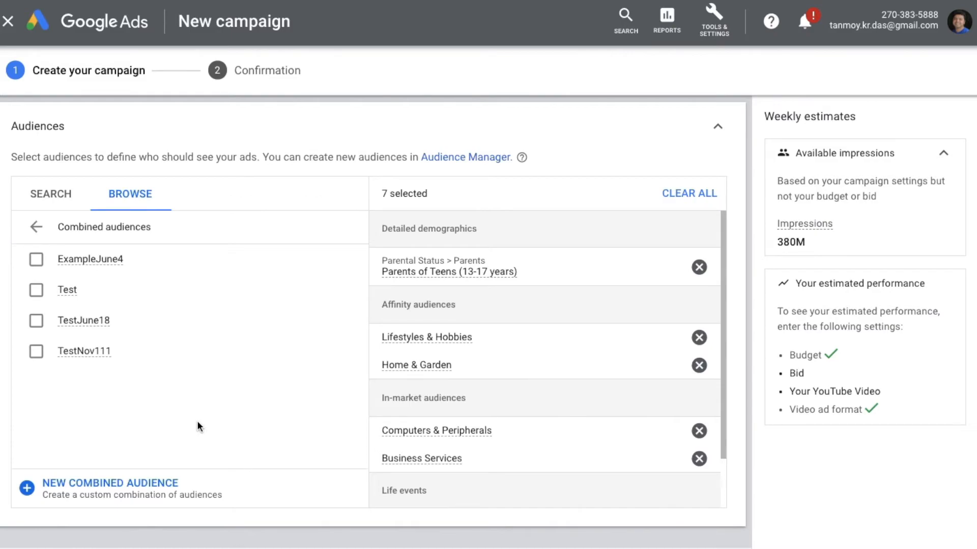
click(149, 482)
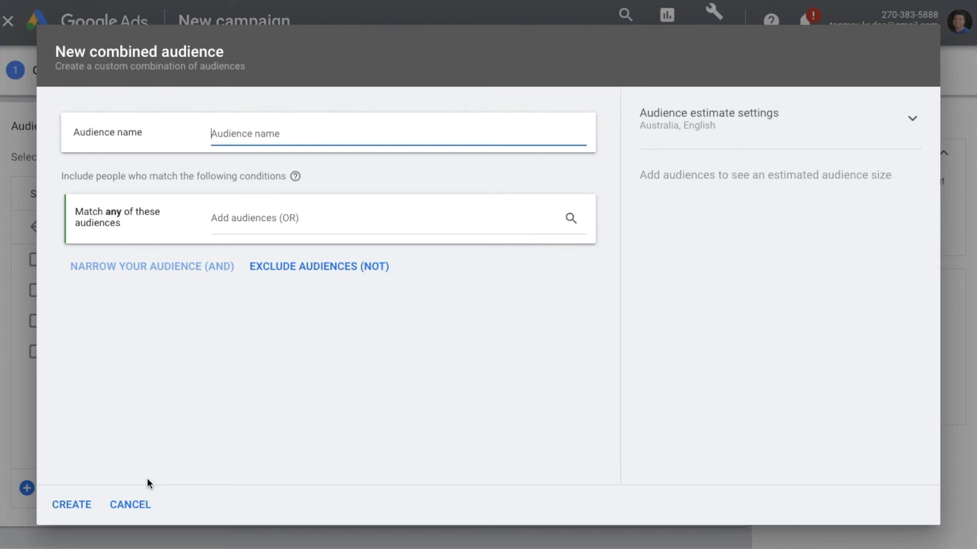
click(133, 507)
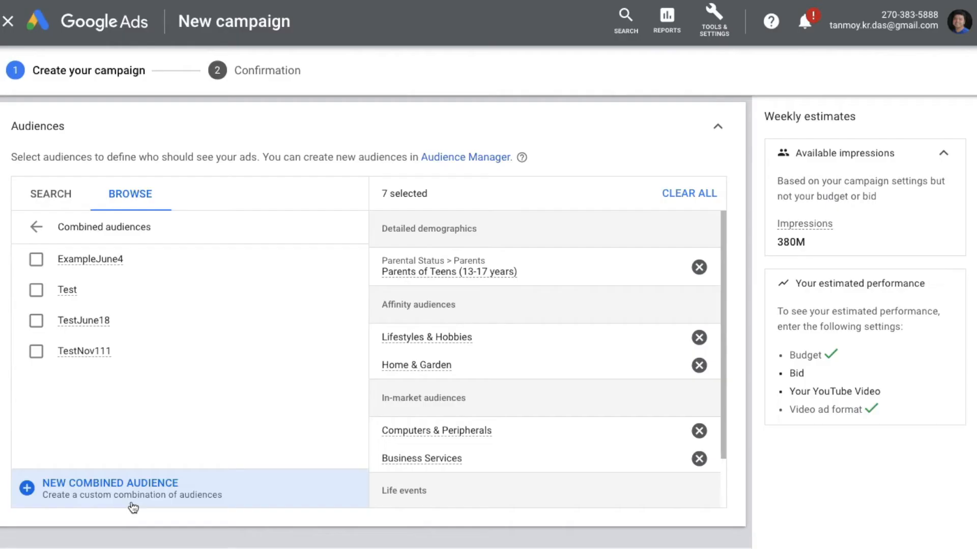
click(41, 225)
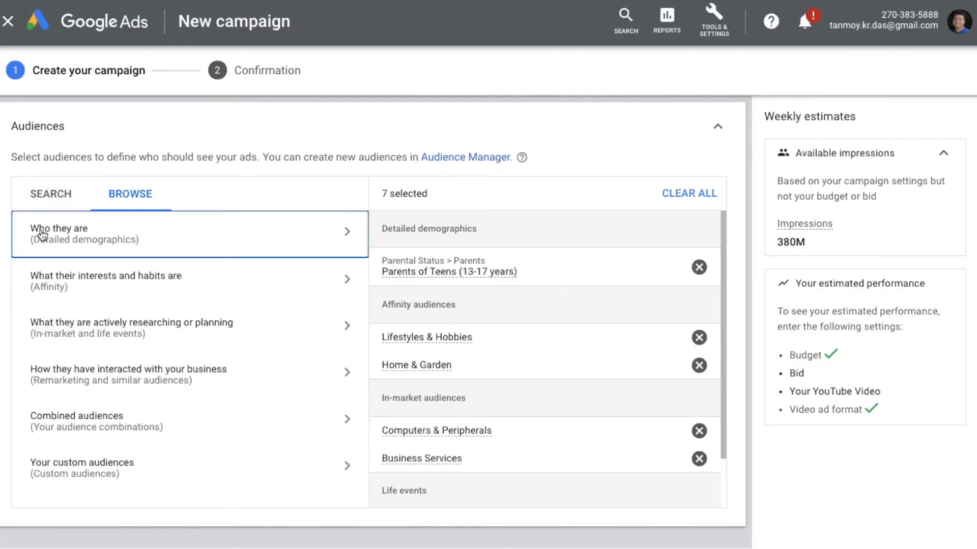
Step: Look at the custom audiences and the blank new custom audience form, then return to the audience categories without saving one
click(187, 476)
click(114, 492)
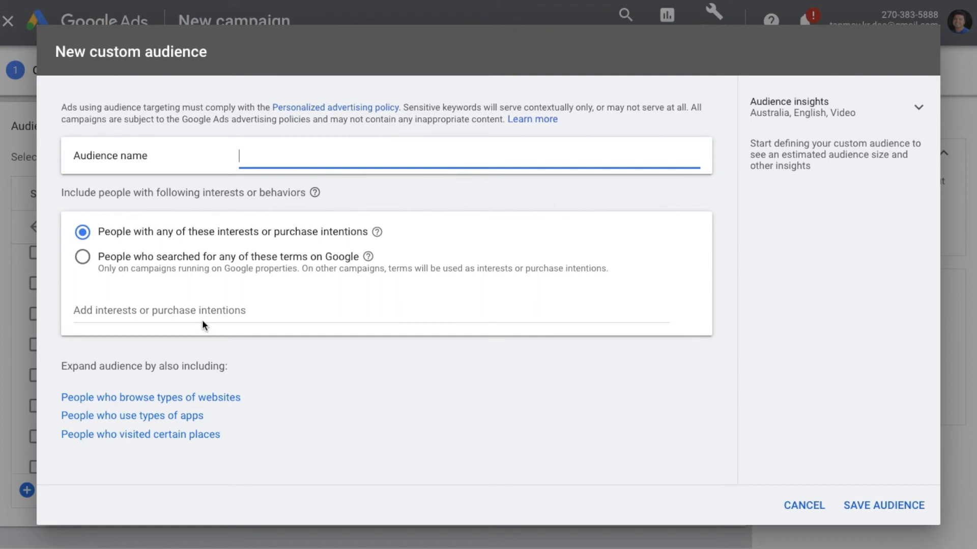
click(811, 511)
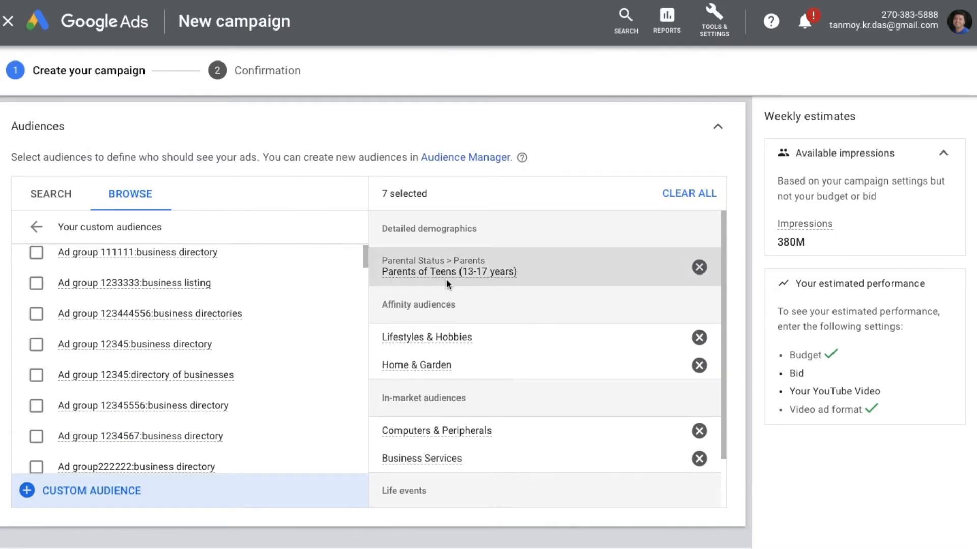
click(36, 227)
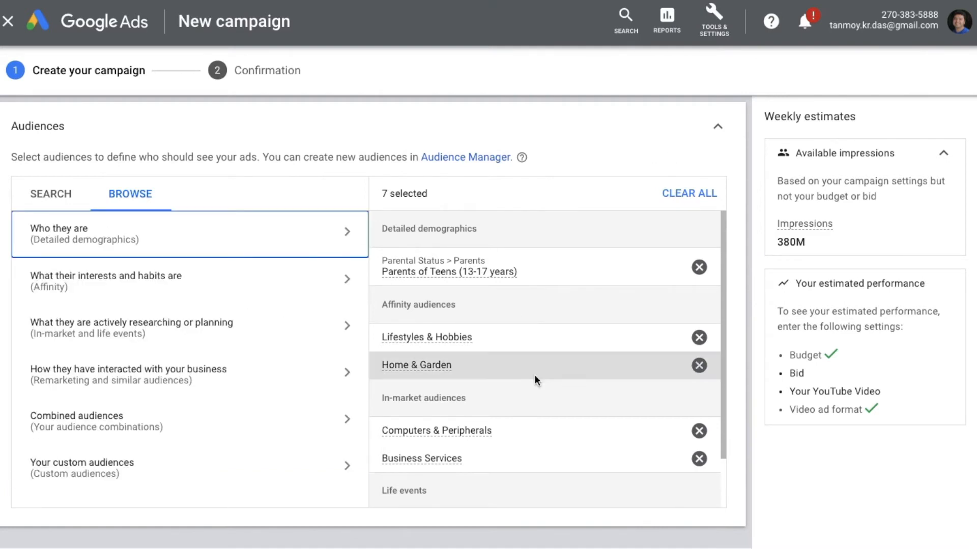
Step: Review the full list of selected audiences and collapse the Audiences section
scroll(535, 380, down, 2)
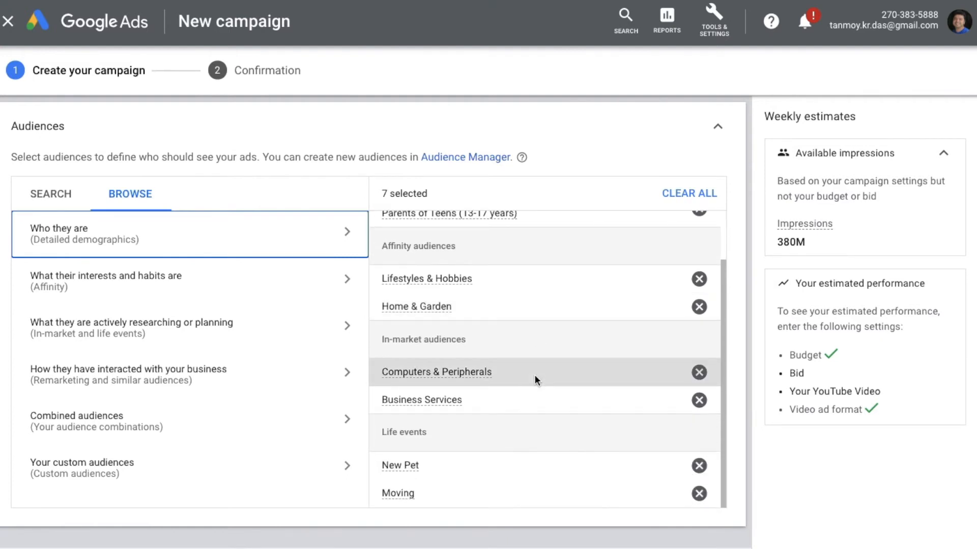
scroll(535, 376, up, 3)
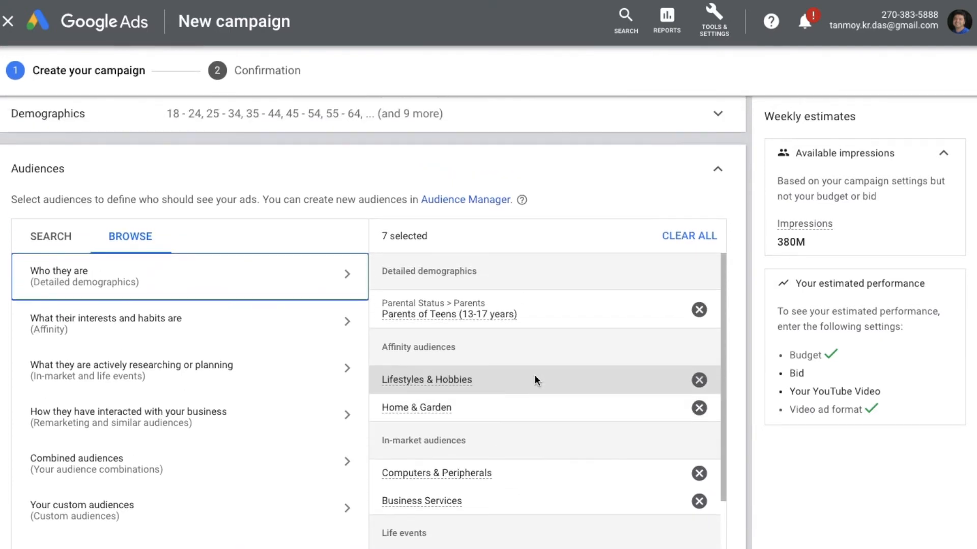
click(718, 169)
Step: Enter "business listing" as the first targeting keyword for the ad group's content
scroll(362, 231, down, 2)
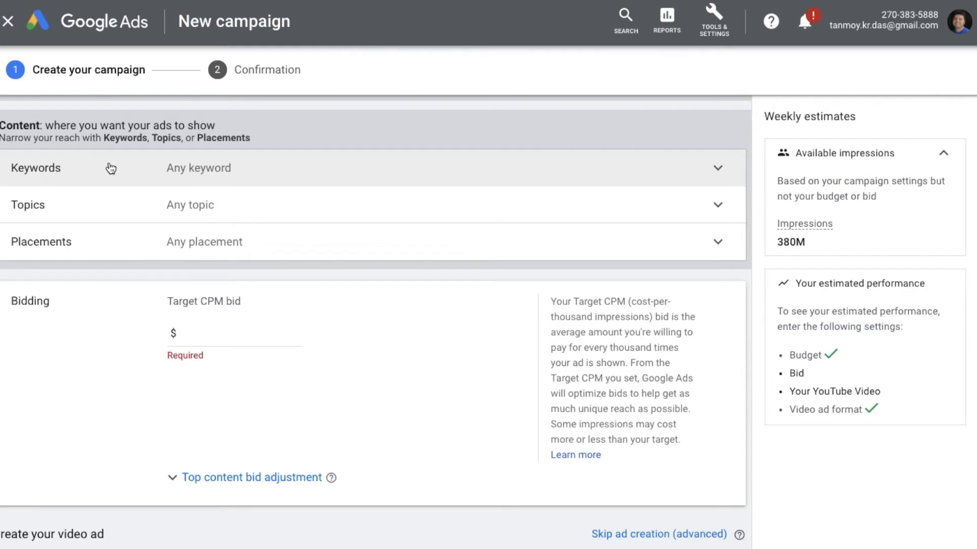
click(312, 172)
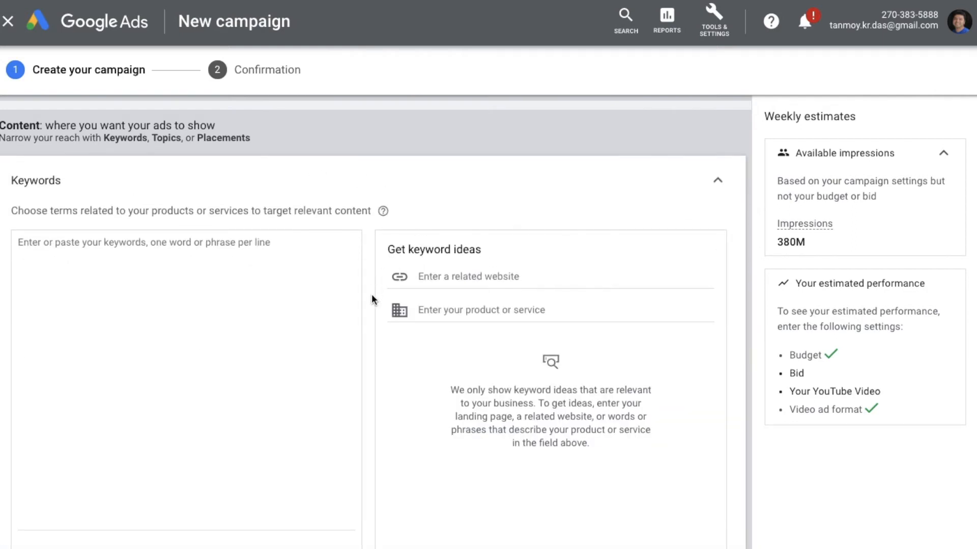
click(199, 266)
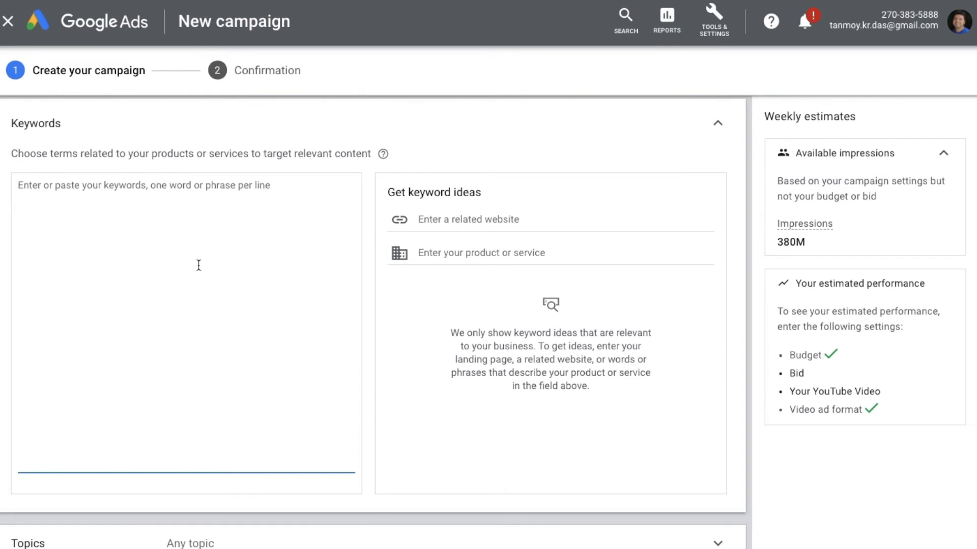
text(business lis)
text(itng)
key(Return)
key(BackSpace)
key(BackSpace)
key(BackSpace)
key(BackSpace)
key(BackSpace)
text(ting)
key(Return)
Step: Add "online business listing" as the second targeting keyword and collapse the Keywords section
text(online business lis)
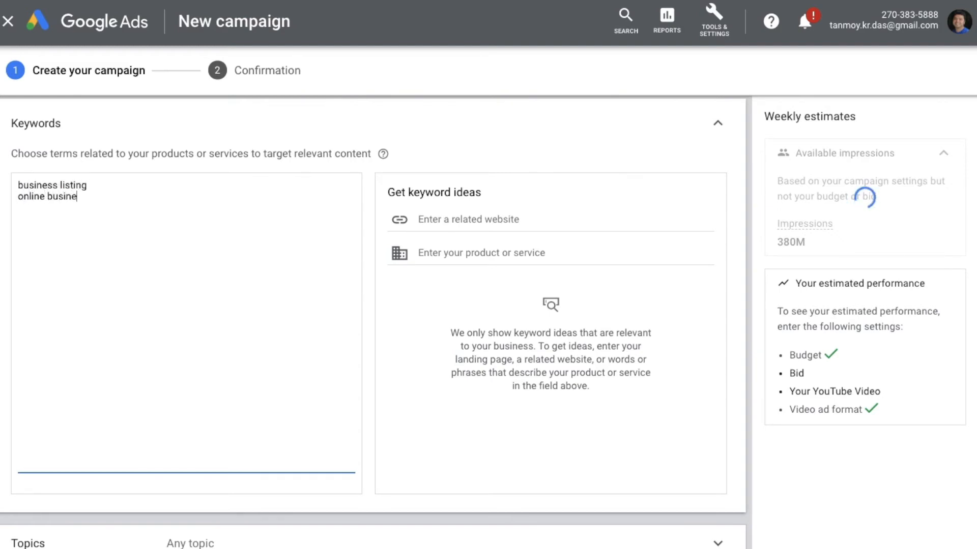
text(itng)
key(BackSpace)
key(BackSpace)
key(BackSpace)
key(BackSpace)
text(ting)
key(Return)
click(717, 123)
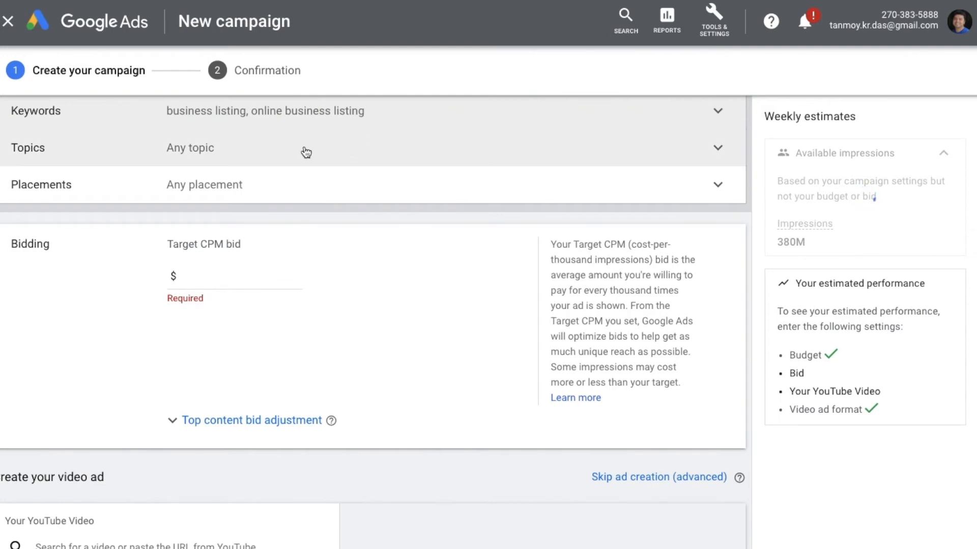
Step: Target the topics Books & Literature and Business & Industrial, and collapse the Topics section
click(304, 153)
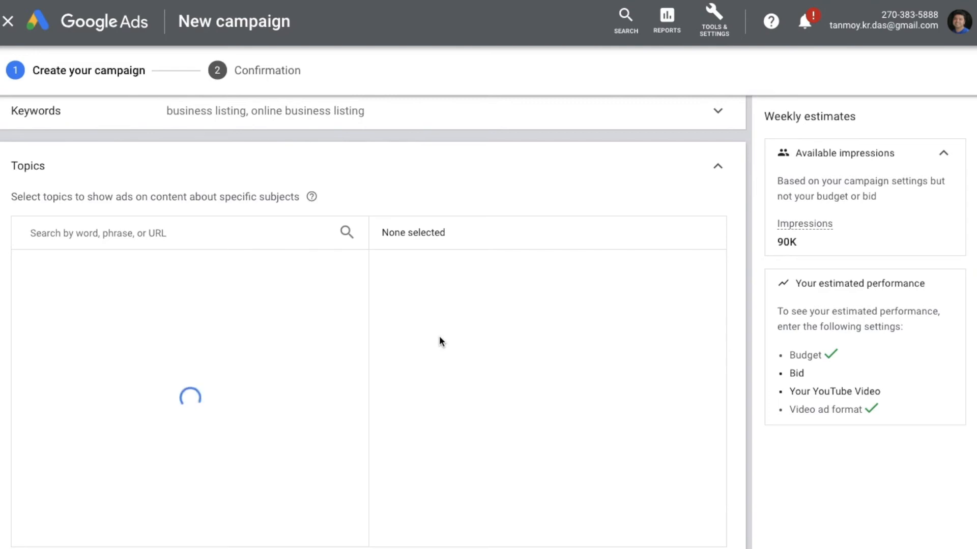
scroll(439, 342, down, 1)
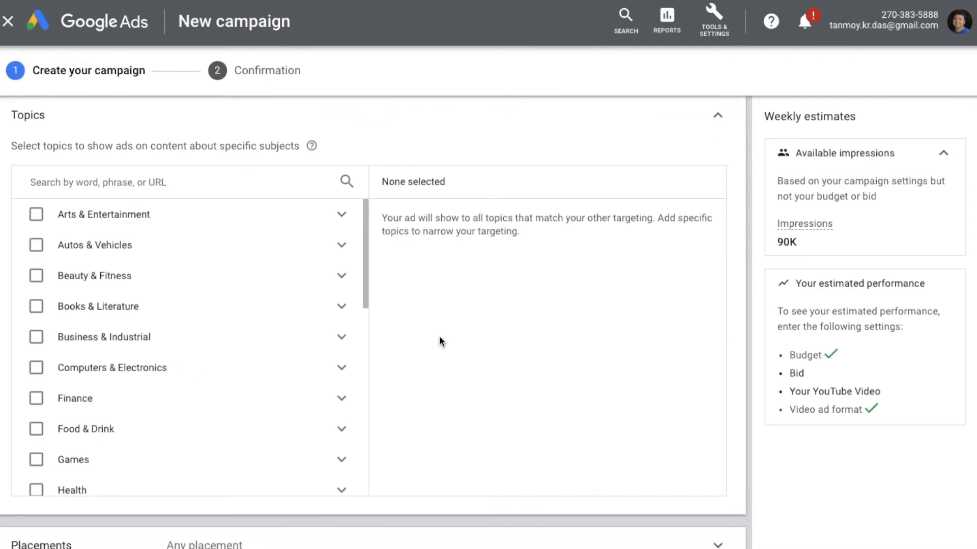
click(36, 307)
click(36, 337)
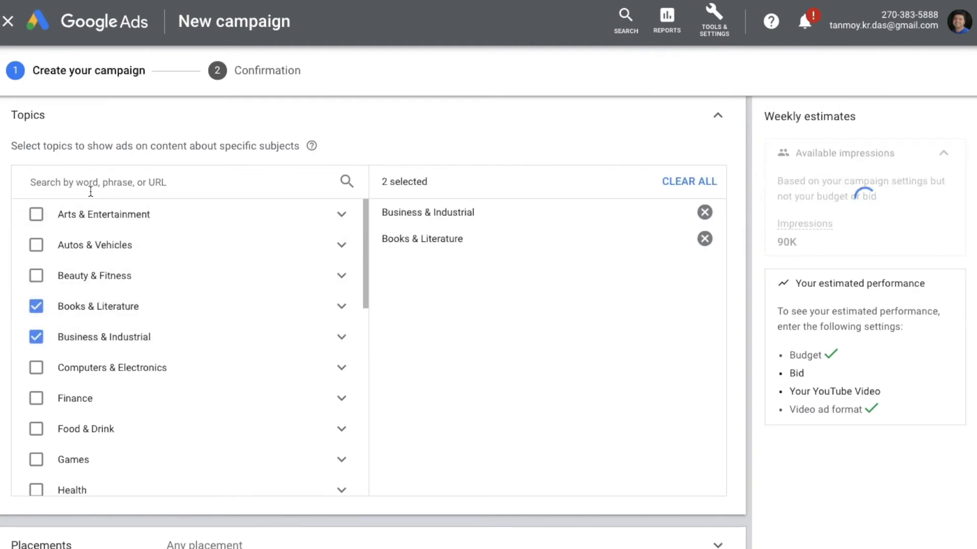
click(719, 116)
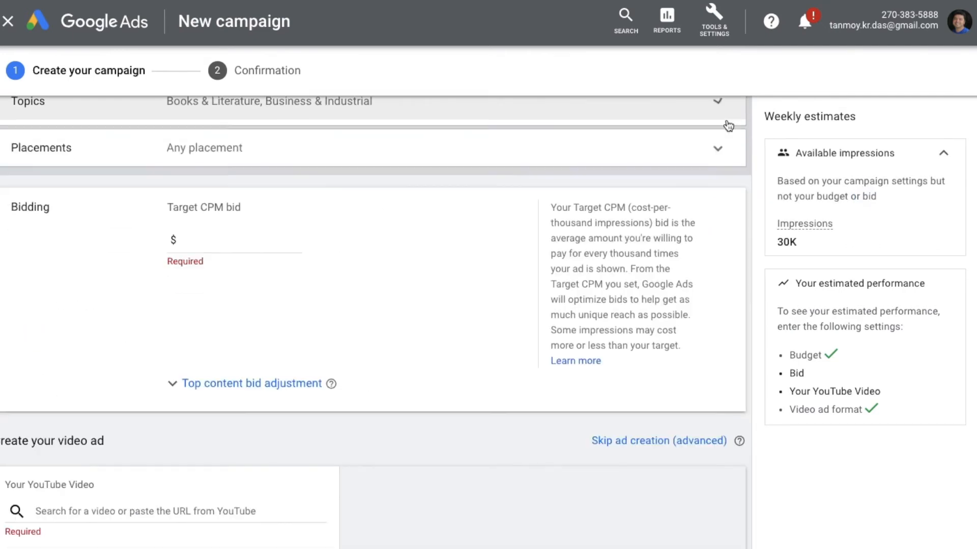
Step: Search YouTube channel placements for "books" and target Special Books by Special Kids, Alemte7an Books and StoryTime at Awnie's House
click(377, 147)
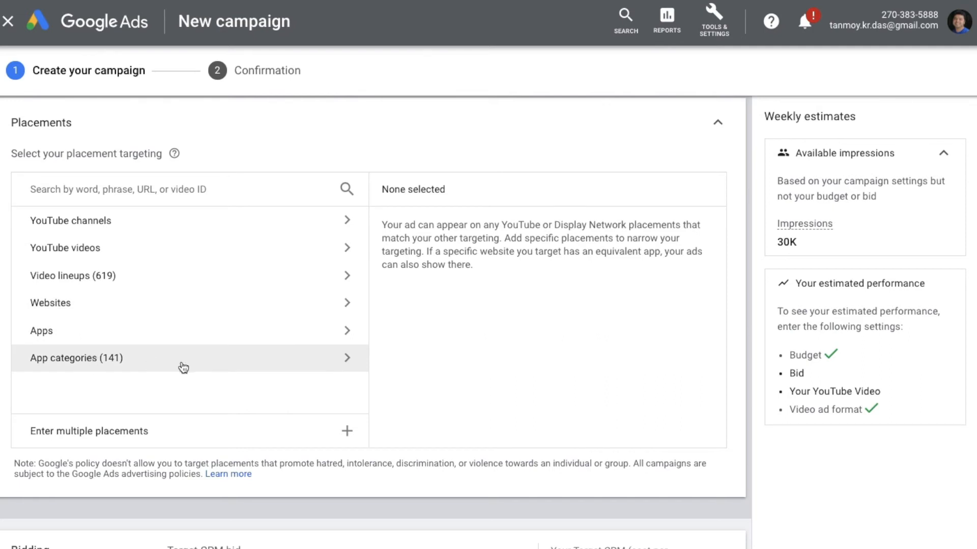
click(140, 224)
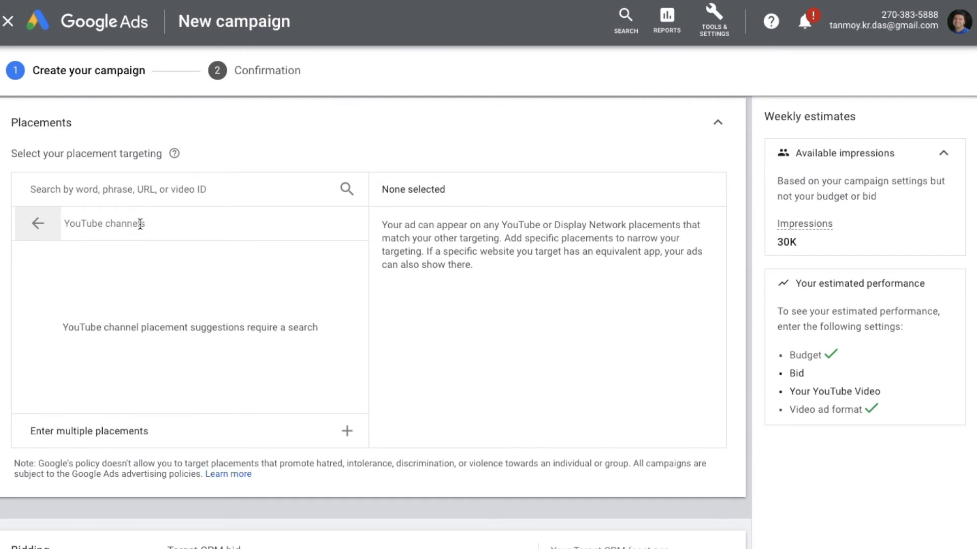
click(122, 189)
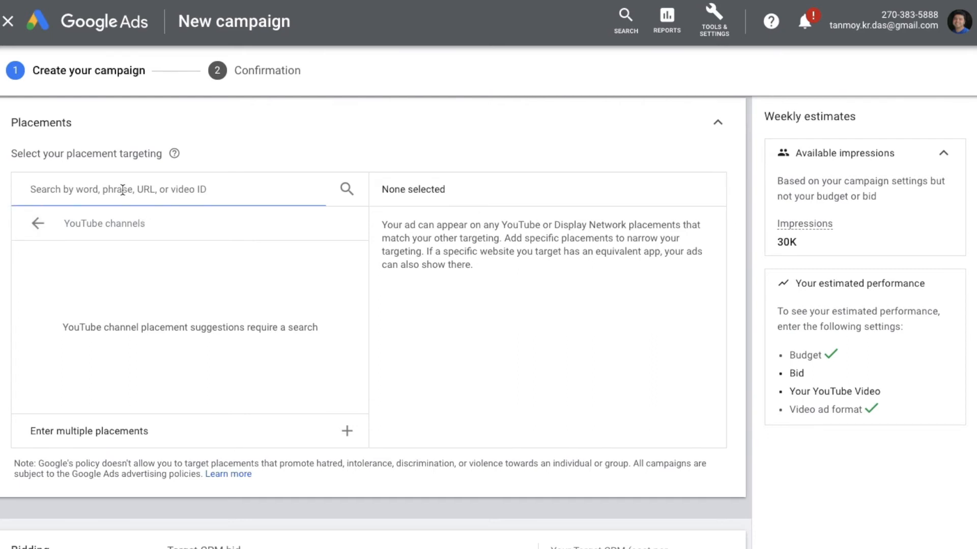
text(books)
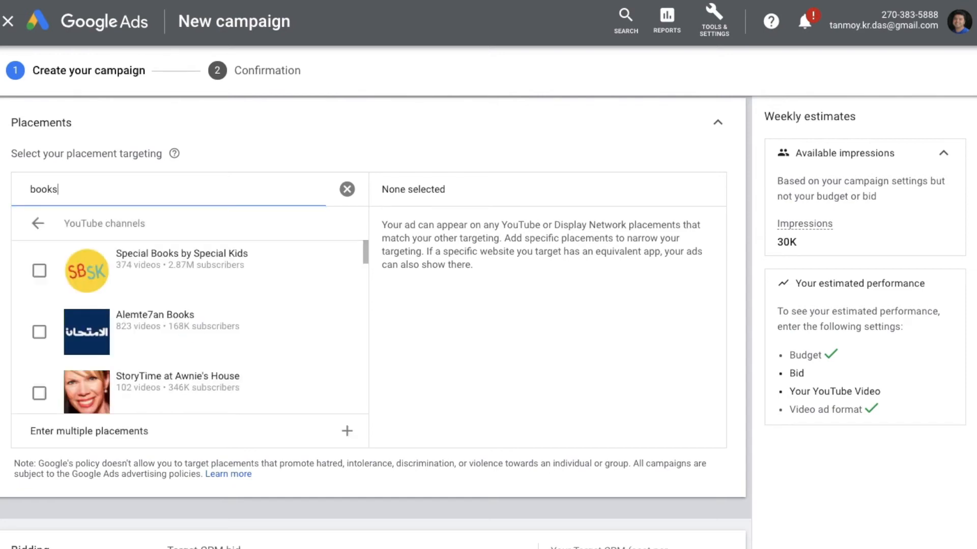
click(40, 271)
click(39, 333)
click(39, 391)
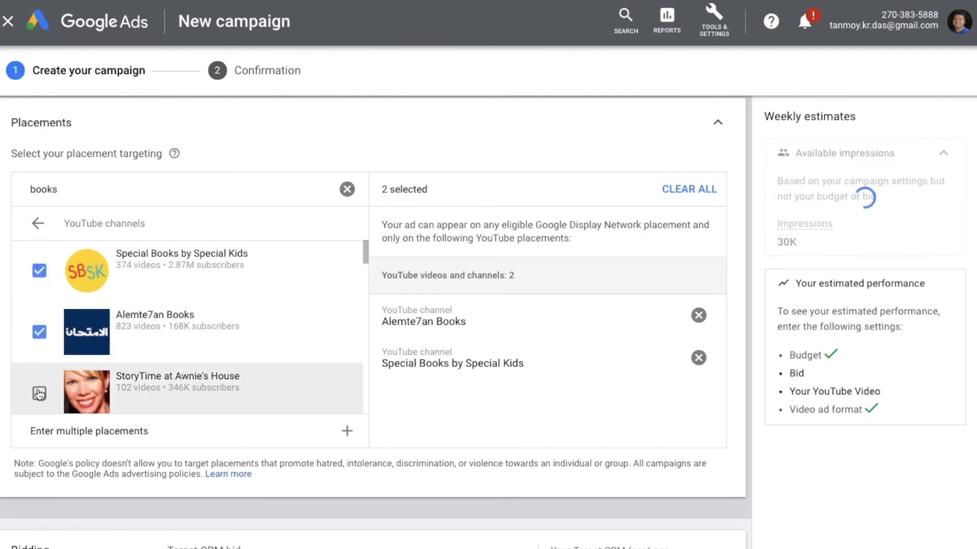
click(39, 333)
click(39, 332)
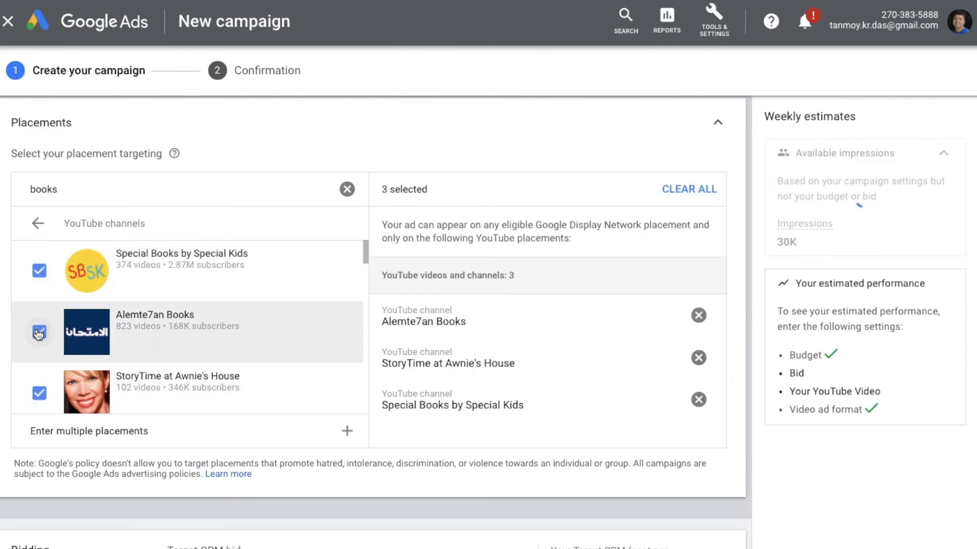
click(718, 125)
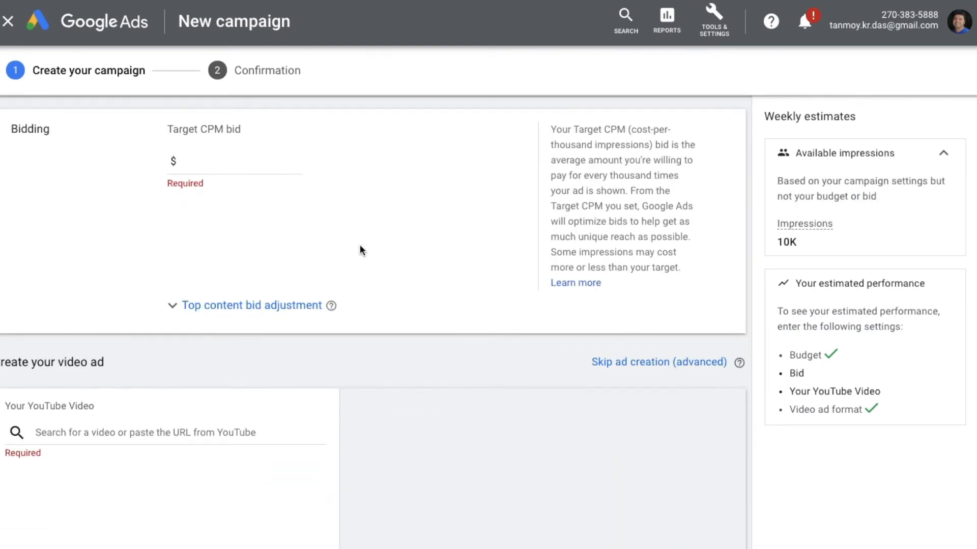
Step: Set the Target CPM bid to $0.01 and the top content bid adjustment to 10%
click(270, 171)
text(0.01)
click(428, 245)
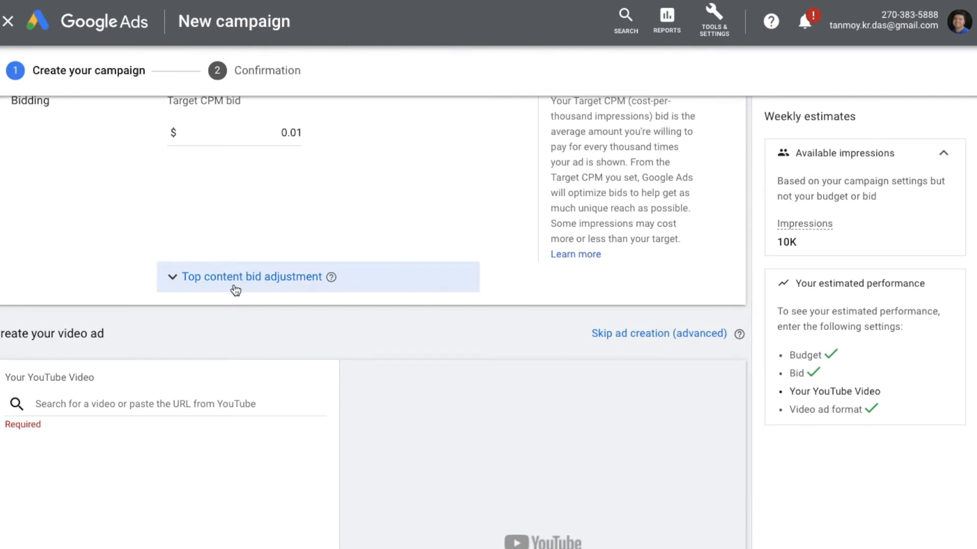
click(274, 282)
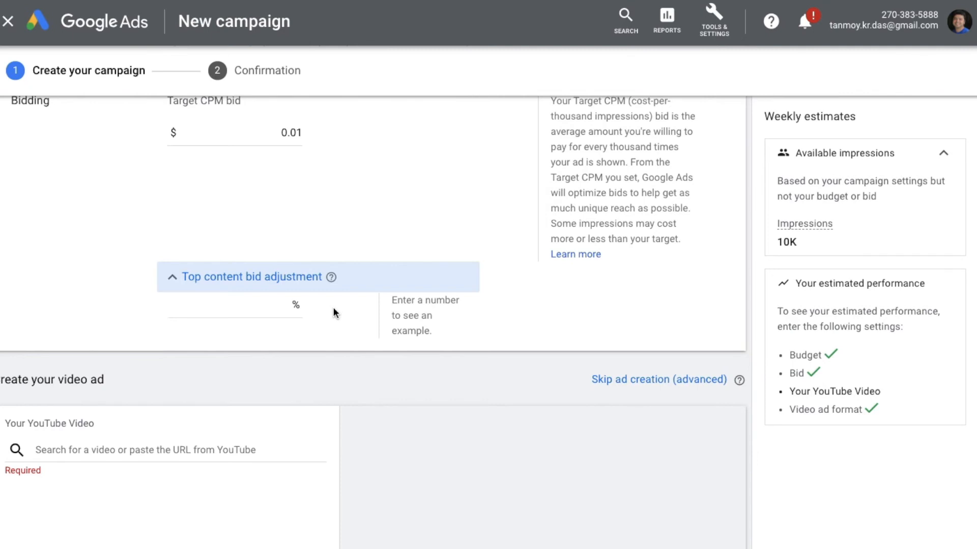
click(258, 313)
text(10)
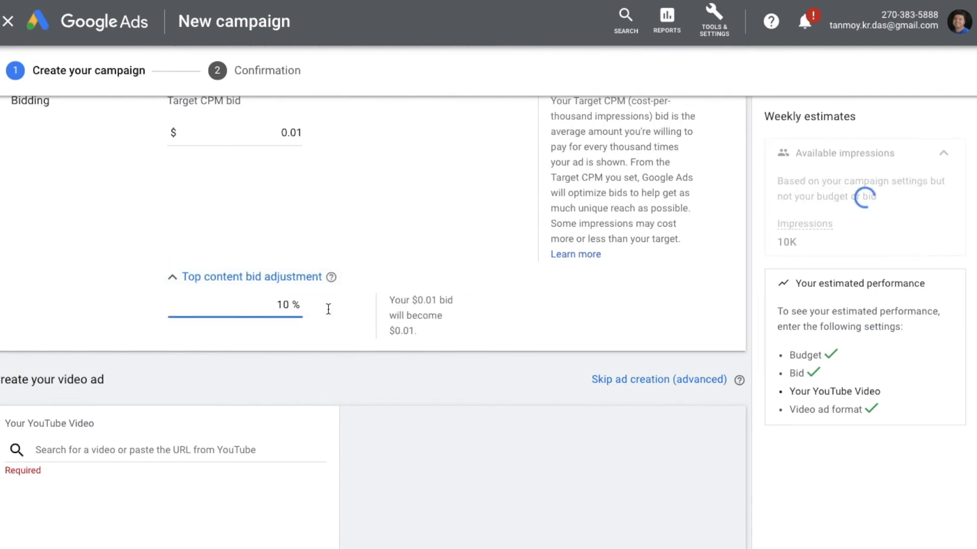
click(404, 378)
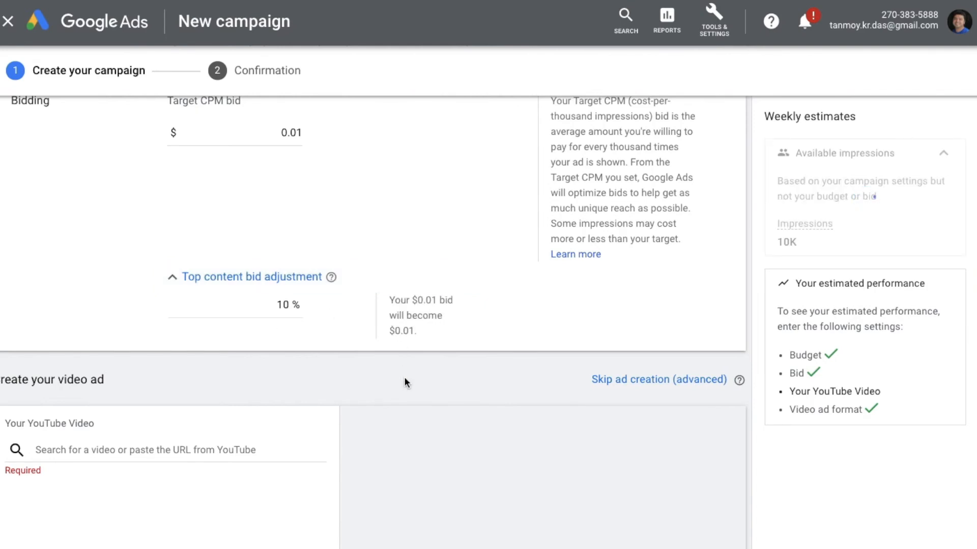
Step: Search for "books" in the video ad's YouTube video search and choose The book of Clearsight (Wings of fire) Meme
scroll(404, 379, down, 4)
scroll(404, 378, down, 2)
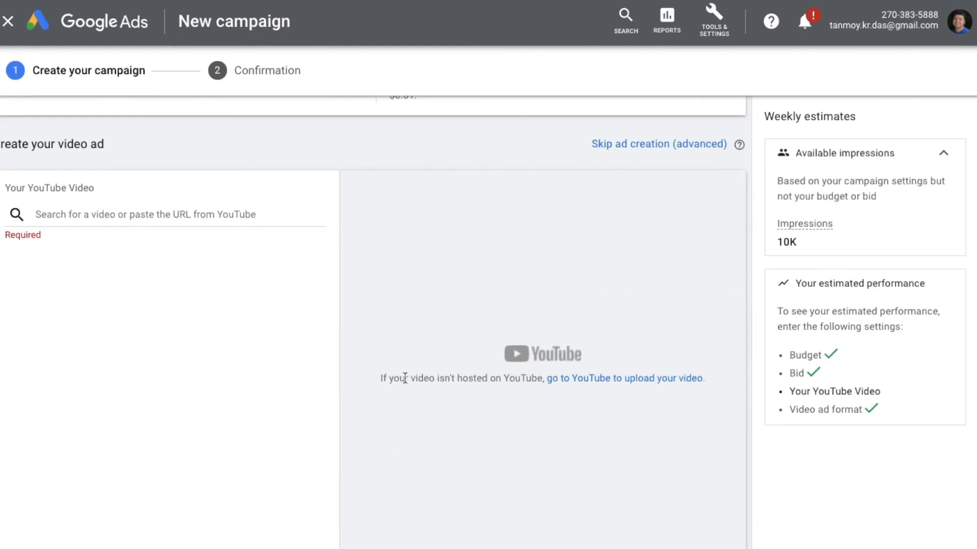
click(139, 181)
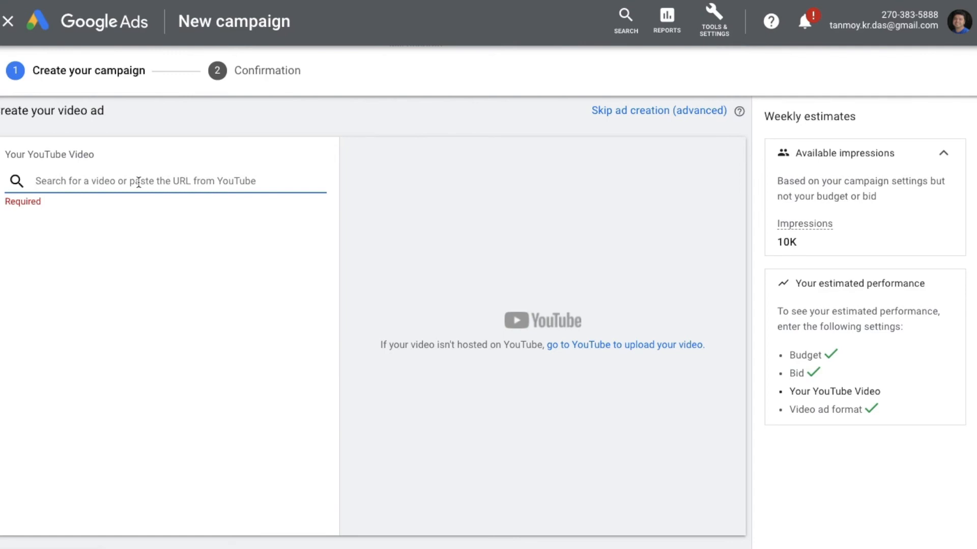
text(books)
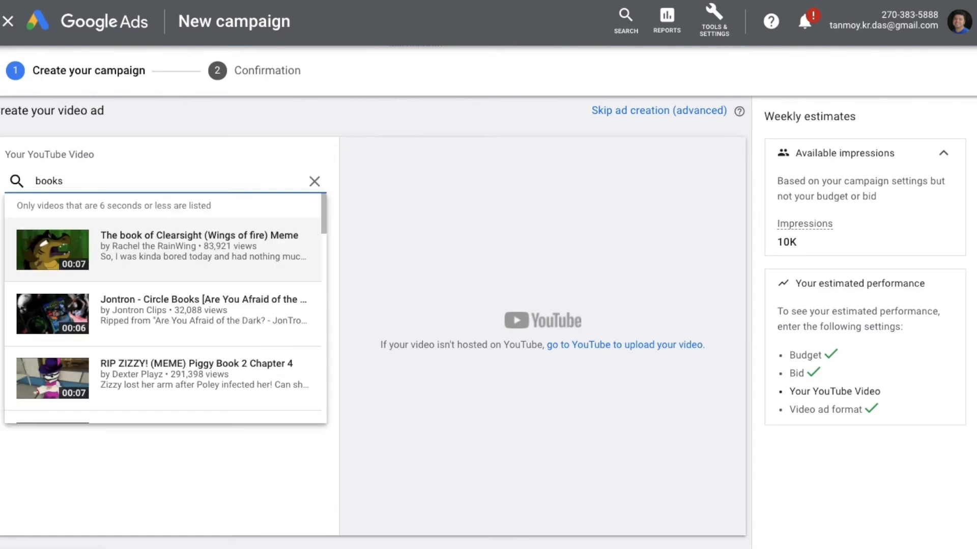
scroll(186, 321, down, 3)
scroll(183, 305, up, 3)
click(203, 267)
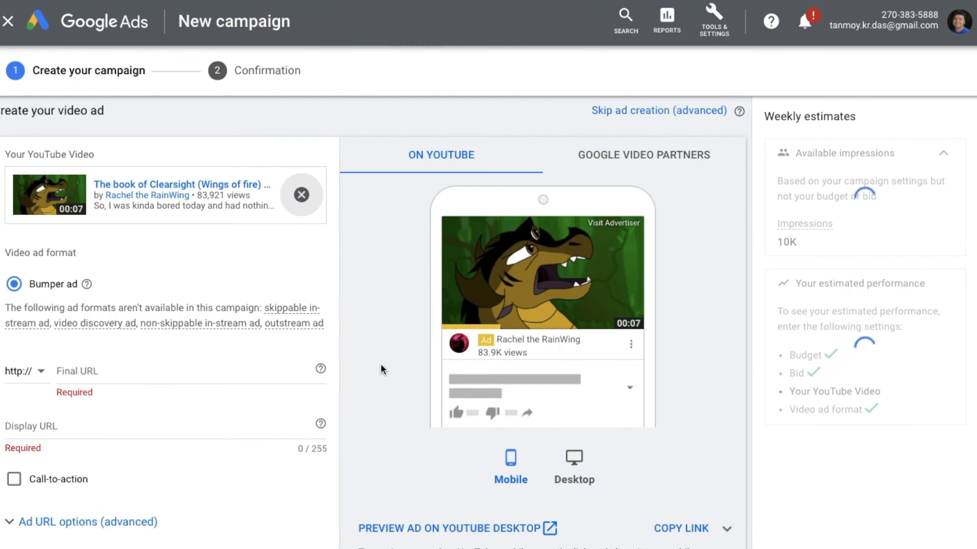
scroll(383, 370, down, 1)
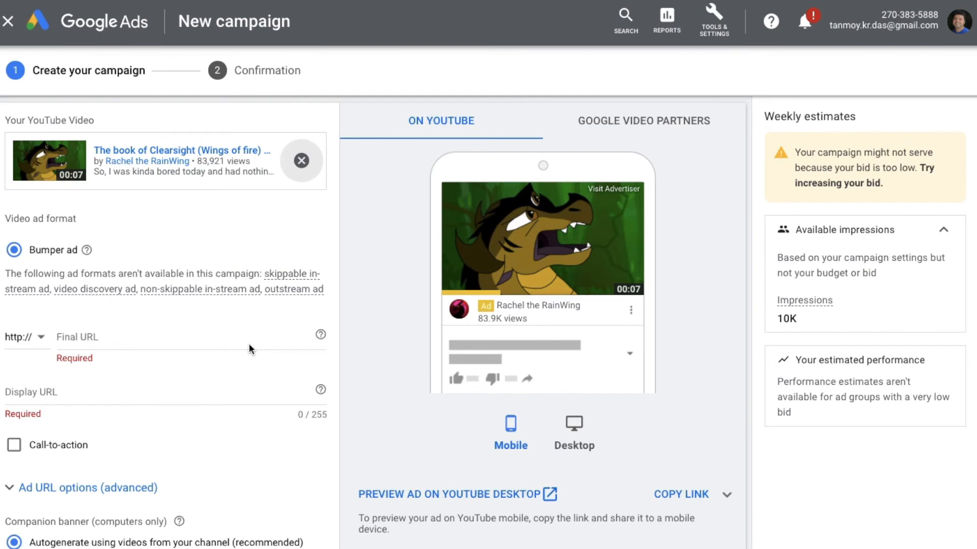
click(173, 333)
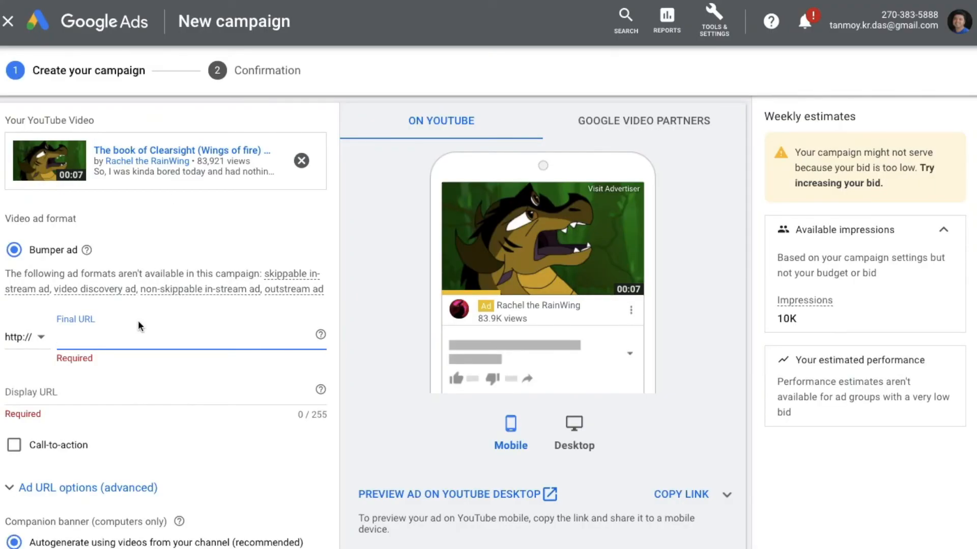
text(indiabusinesstoday.in/category/computers-1-229)
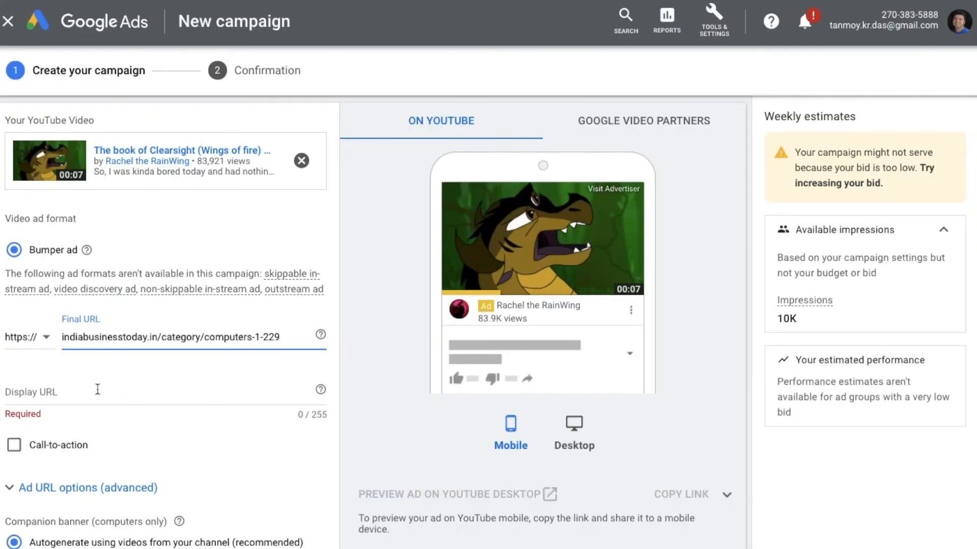
Step: Set the bumper ad's display URL to the bare domain indiabusinesstoday.in, without the category path
click(103, 390)
text(indiabusinesstoday.in/category/computers-1-229)
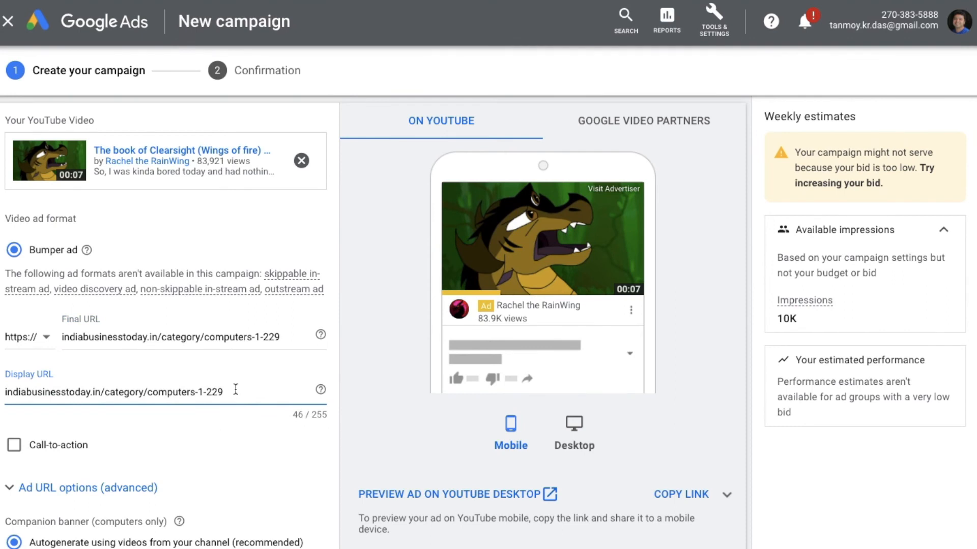
key(BackSpace)
key(BackSpace)
key(BackSpace)
key(BackSpace)
key(BackSpace)
key(BackSpace)
key(BackSpace)
key(BackSpace)
key(BackSpace)
key(BackSpace)
key(BackSpace)
key(BackSpace)
key(BackSpace)
key(BackSpace)
key(BackSpace)
key(BackSpace)
key(BackSpace)
key(BackSpace)
key(BackSpace)
key(BackSpace)
key(BackSpace)
key(BackSpace)
key(BackSpace)
key(BackSpace)
key(BackSpace)
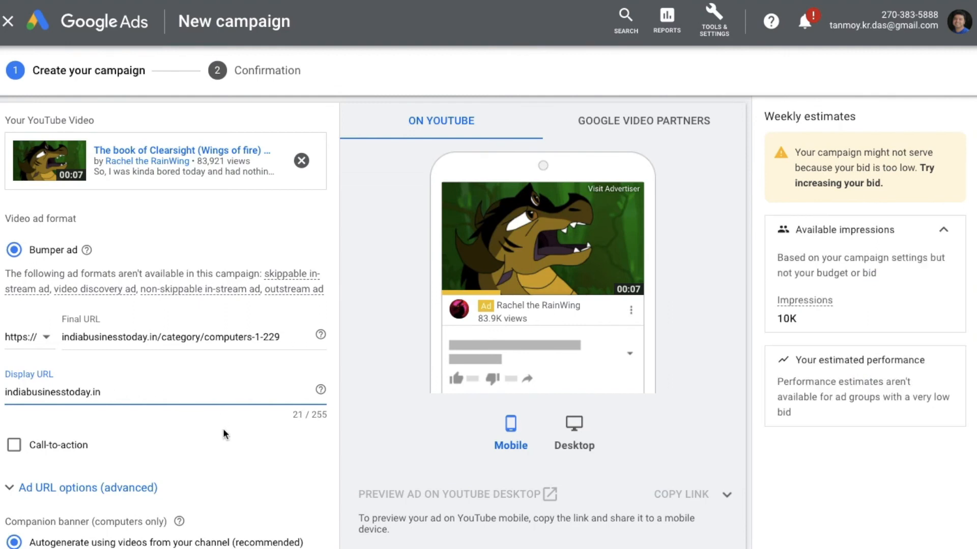
click(236, 445)
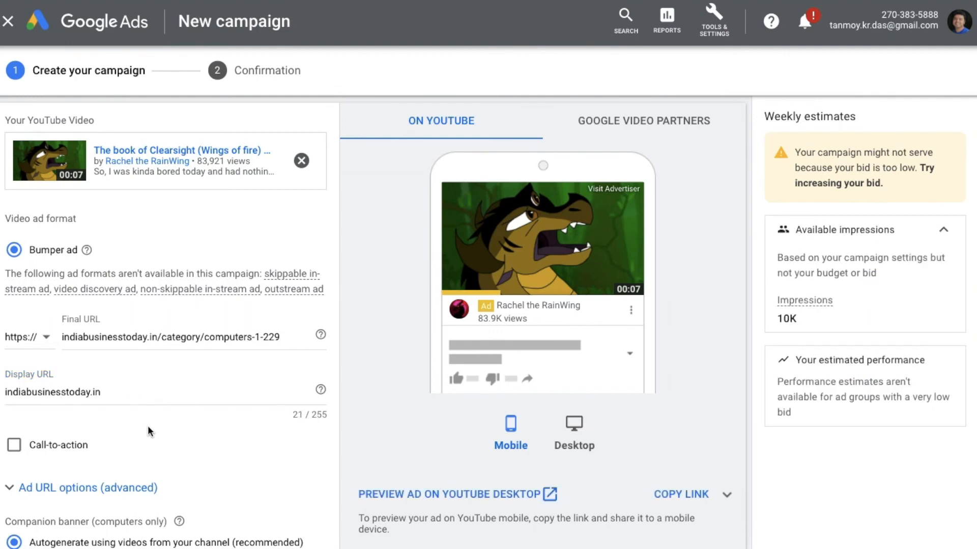
Step: Enable the ad's call-to-action with the text "Buy Now" and the headline "Online Business"
click(13, 445)
click(81, 495)
scroll(185, 463, down, 2)
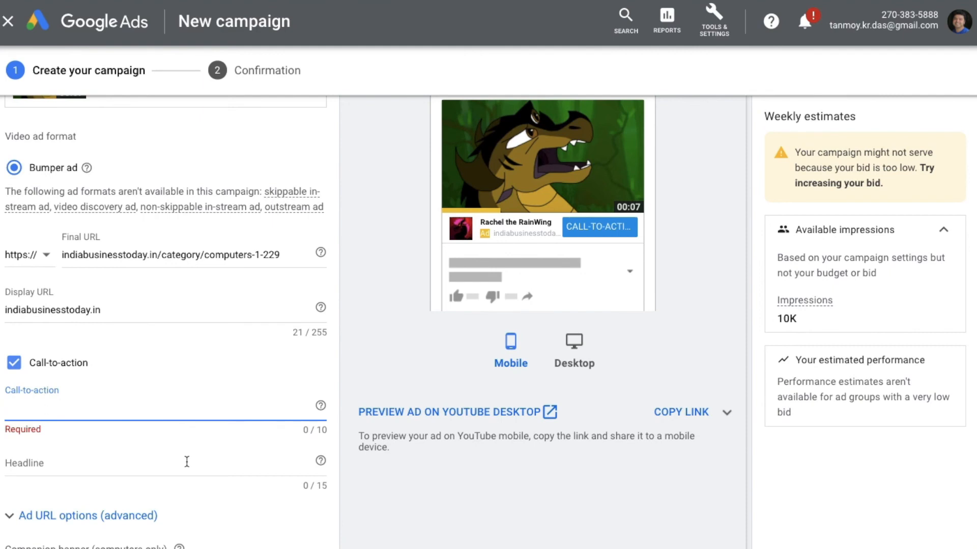
text(Buy Now)
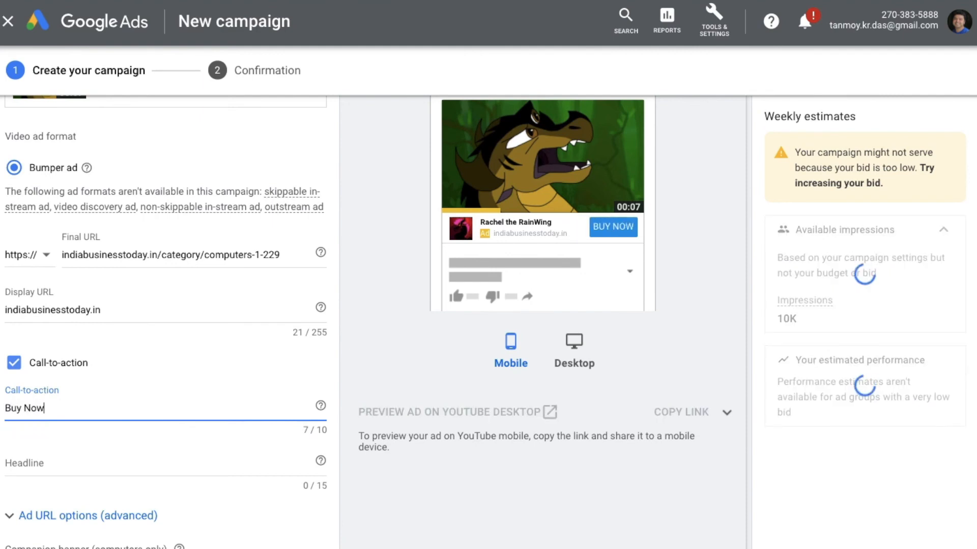
scroll(200, 457, down, 1)
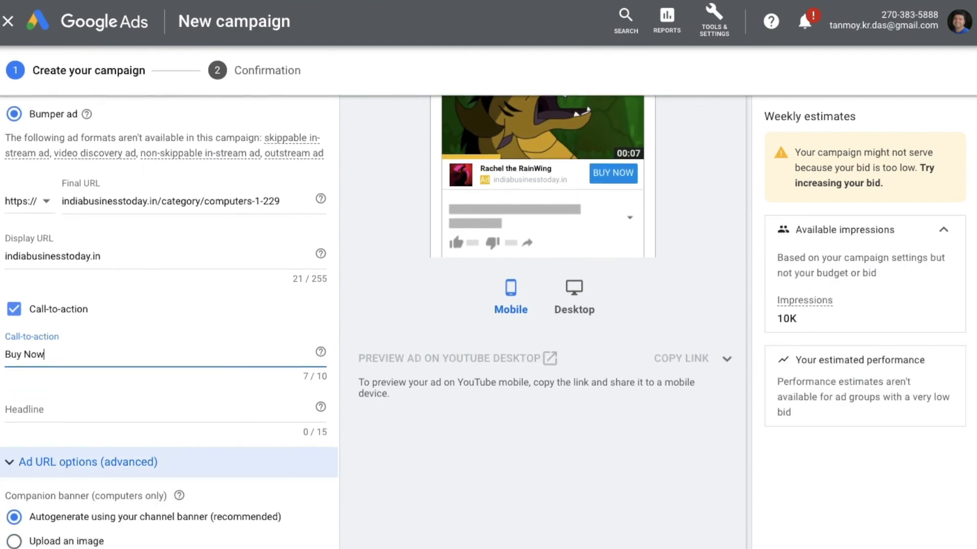
click(141, 412)
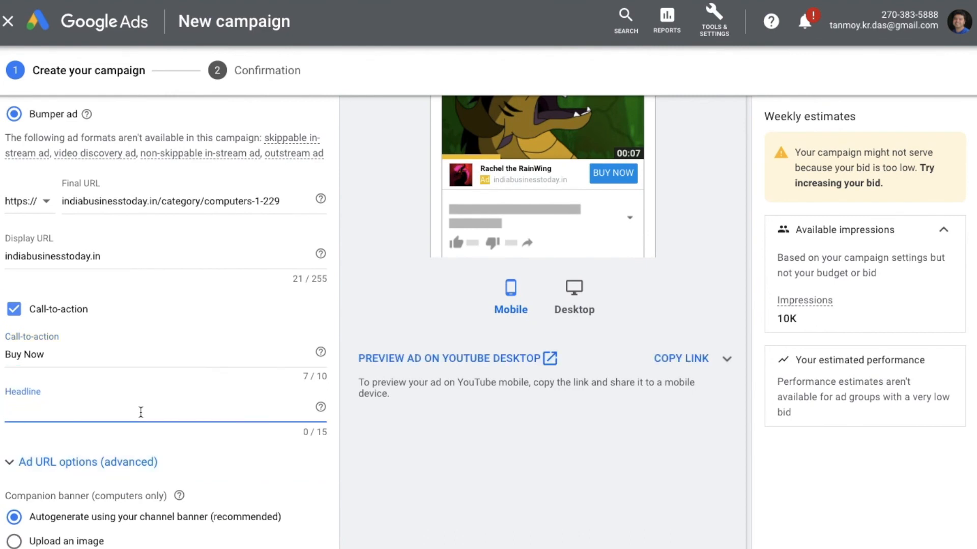
text(Online Business)
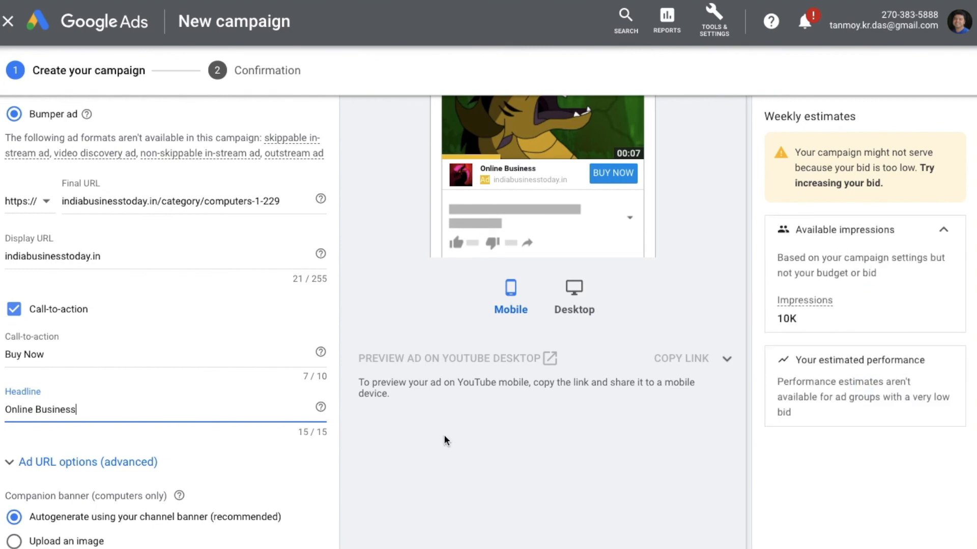
Step: Preview the ad in its desktop version on YouTube and on Google video partners
scroll(443, 434, up, 1)
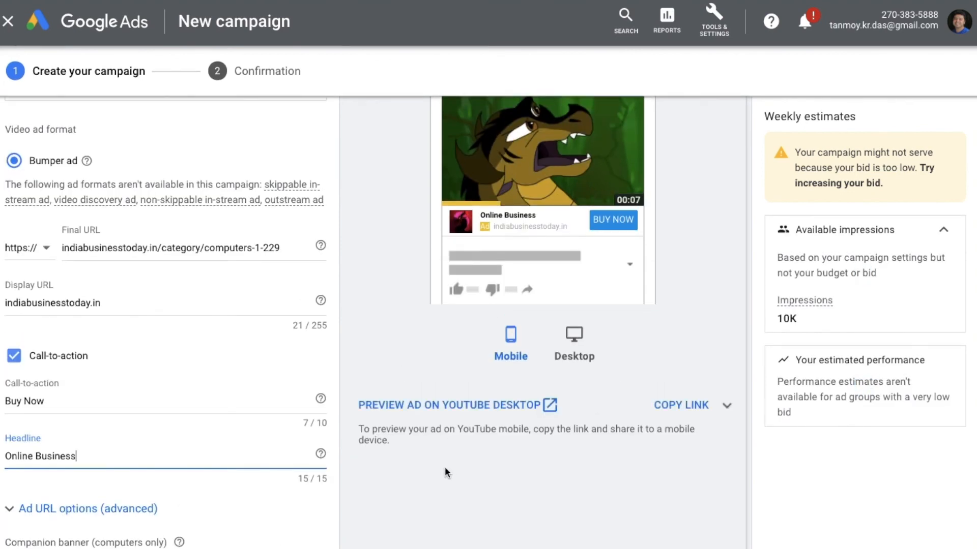
scroll(444, 468, up, 2)
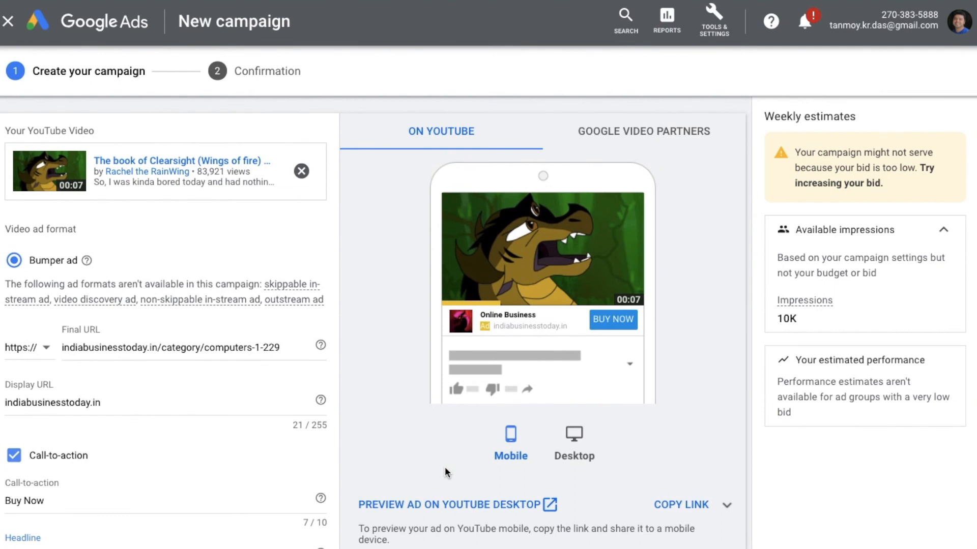
click(576, 458)
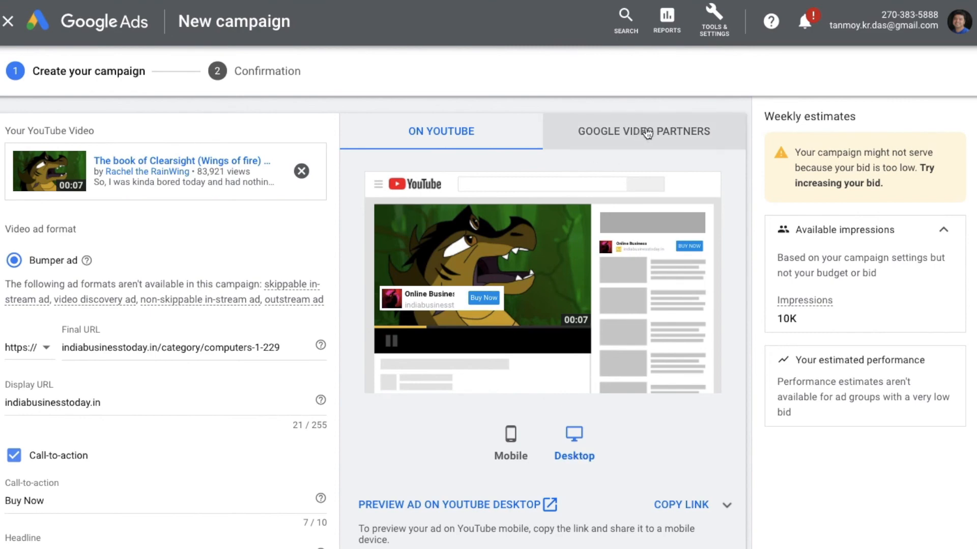
click(684, 147)
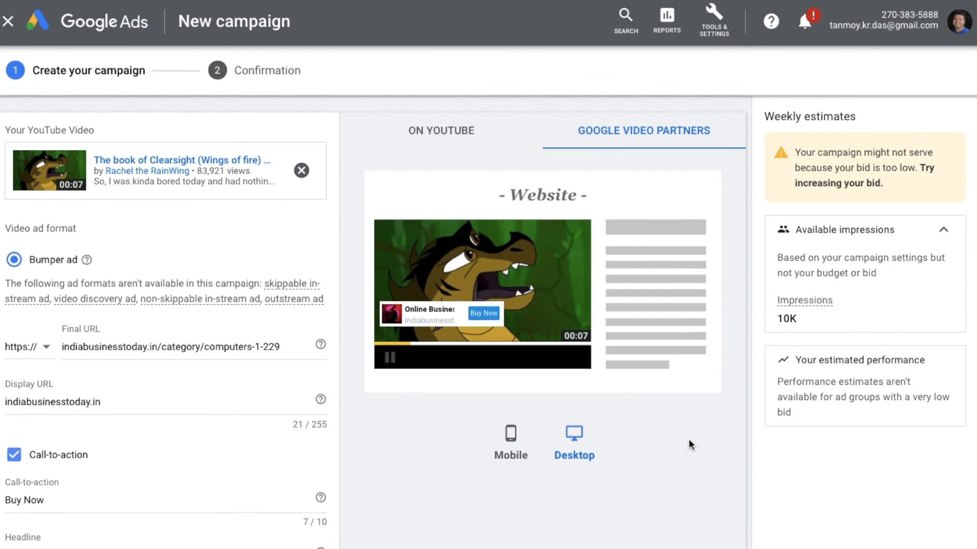
Step: Keep the ad name Ad #1 and the autogenerated companion banner, and create the campaign
scroll(689, 441, down, 5)
scroll(689, 439, down, 3)
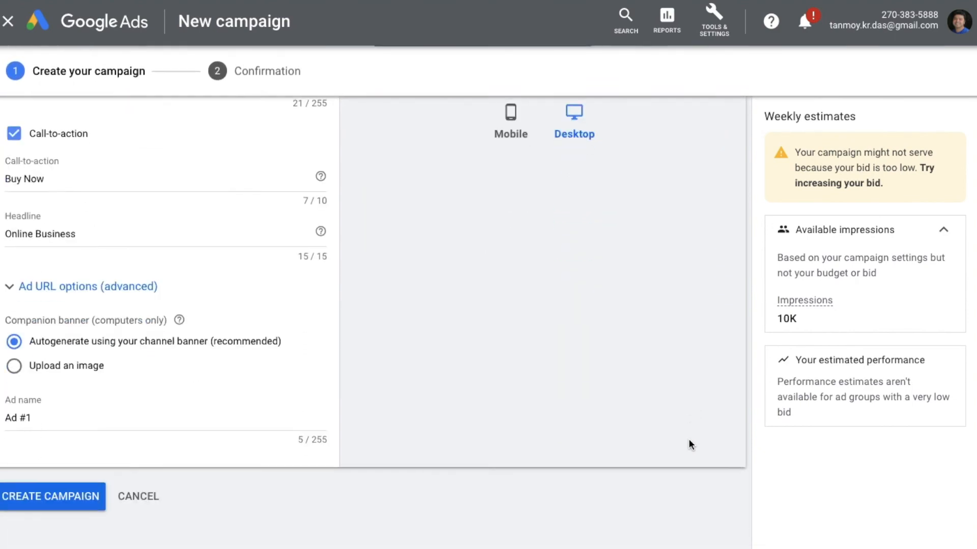
click(106, 395)
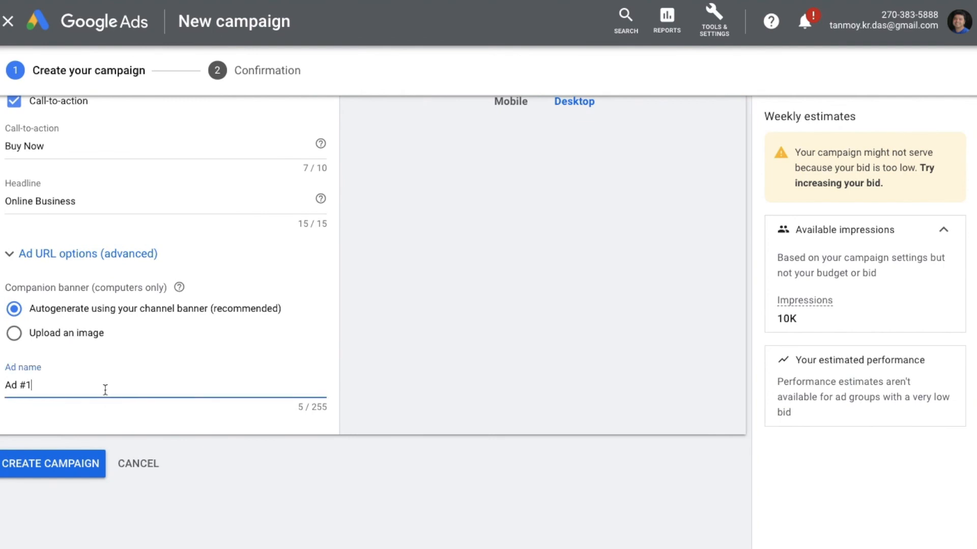
click(59, 464)
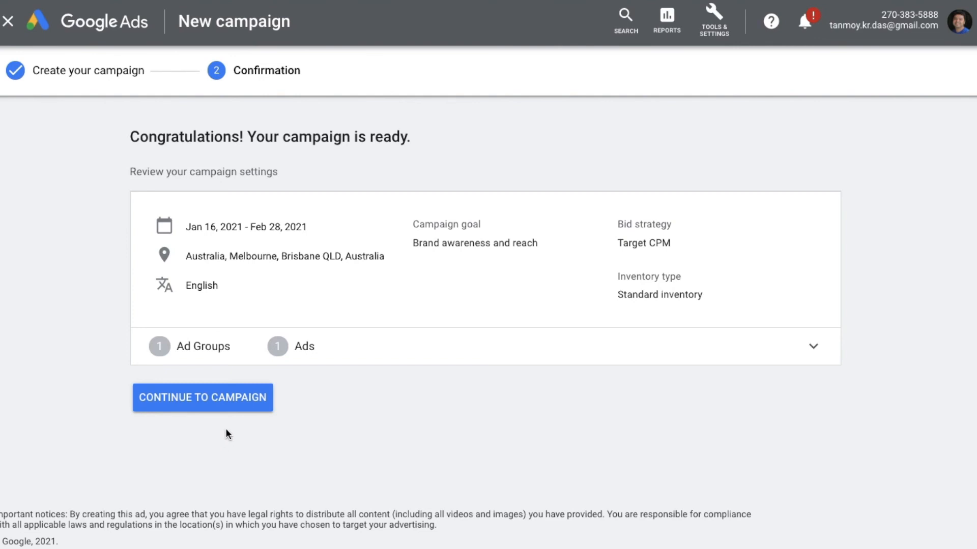
Step: Continue to the new campaign and open its ad group Video Bumper23456 to view the ads
click(261, 398)
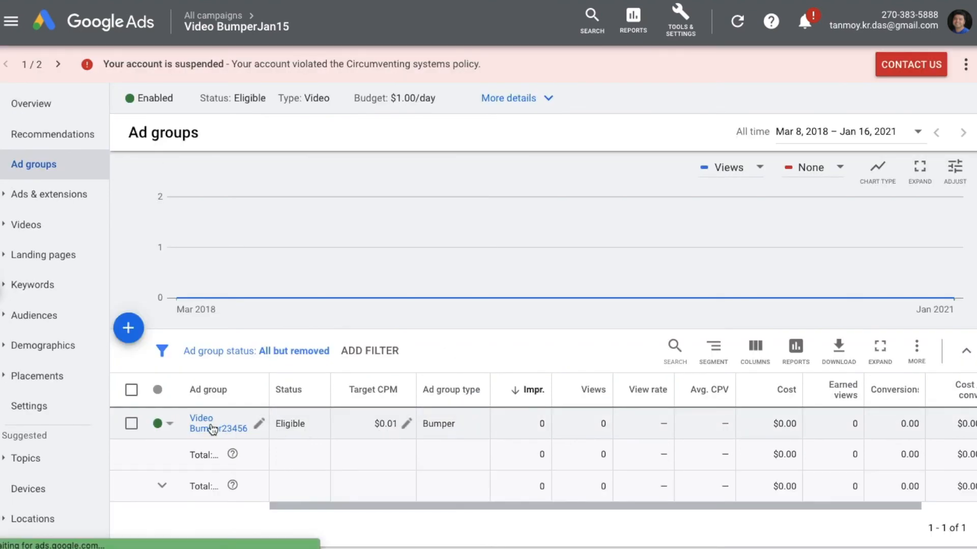
click(213, 429)
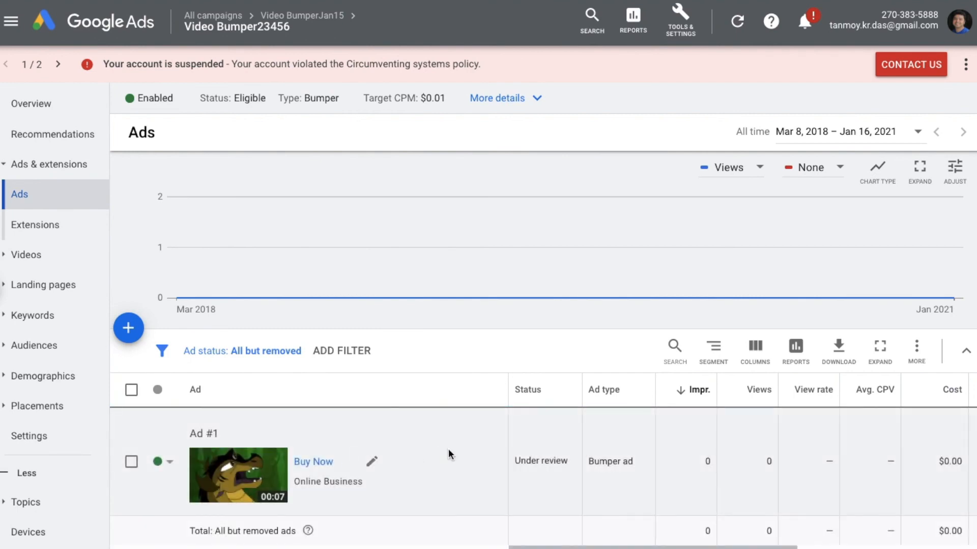
Step: Check the review status of Ad #1 and preview it in desktop view on YouTube and Google video partners
triple_click(553, 461)
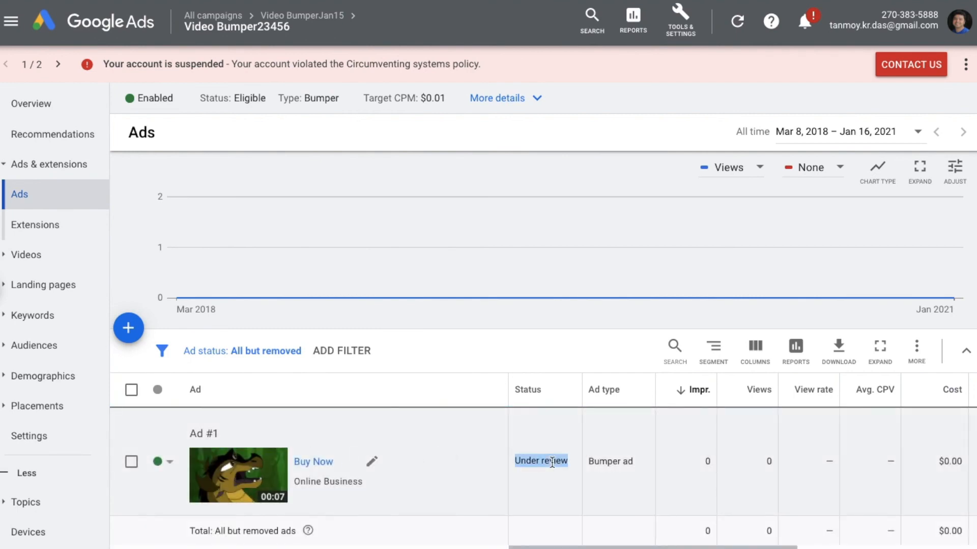
click(233, 464)
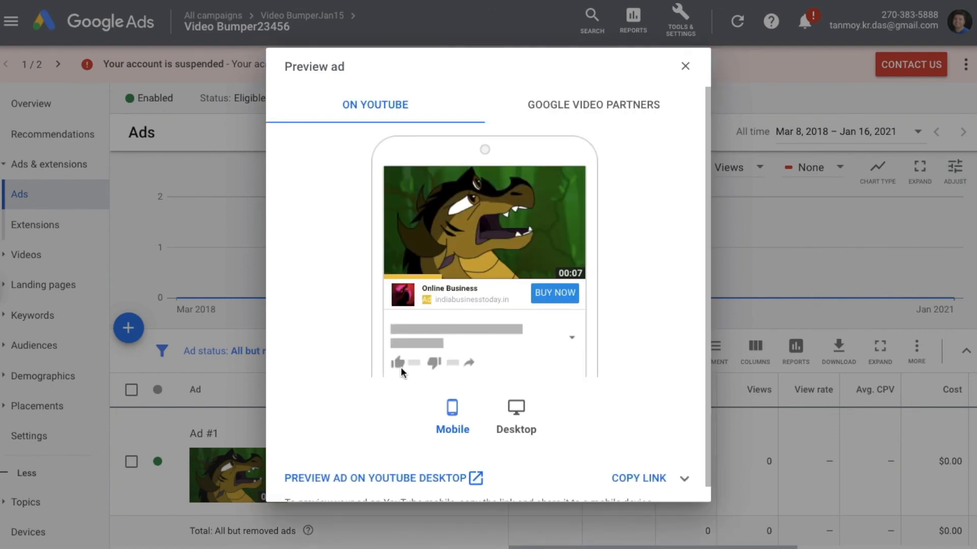
click(513, 406)
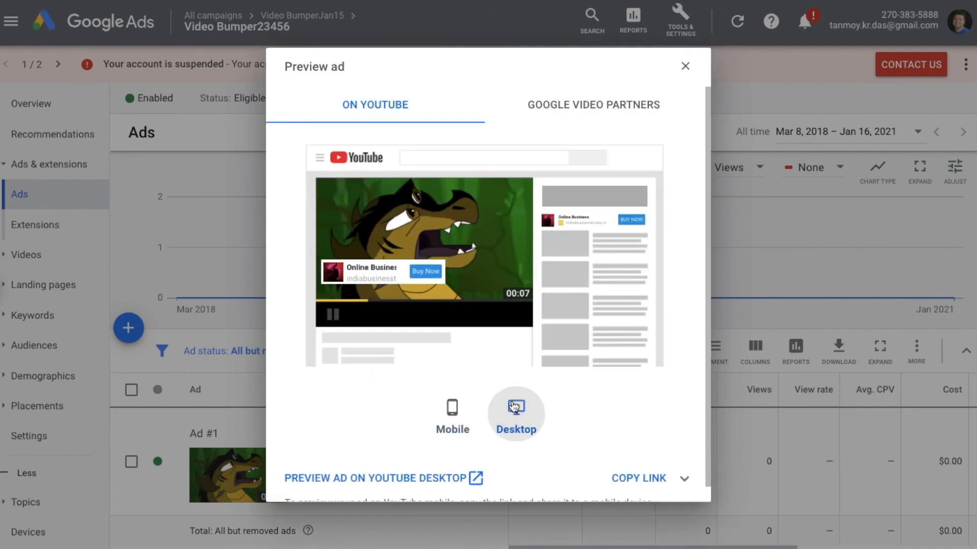
click(599, 105)
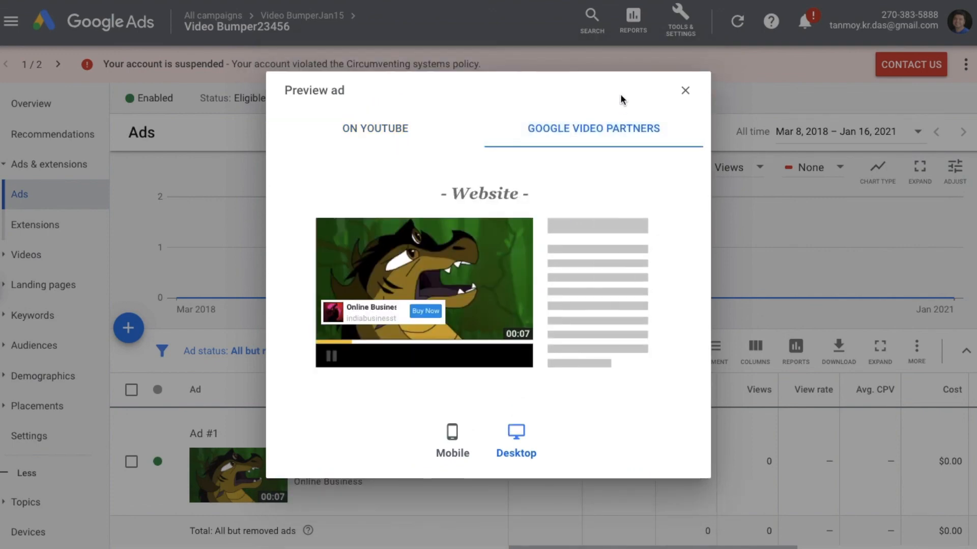
click(686, 91)
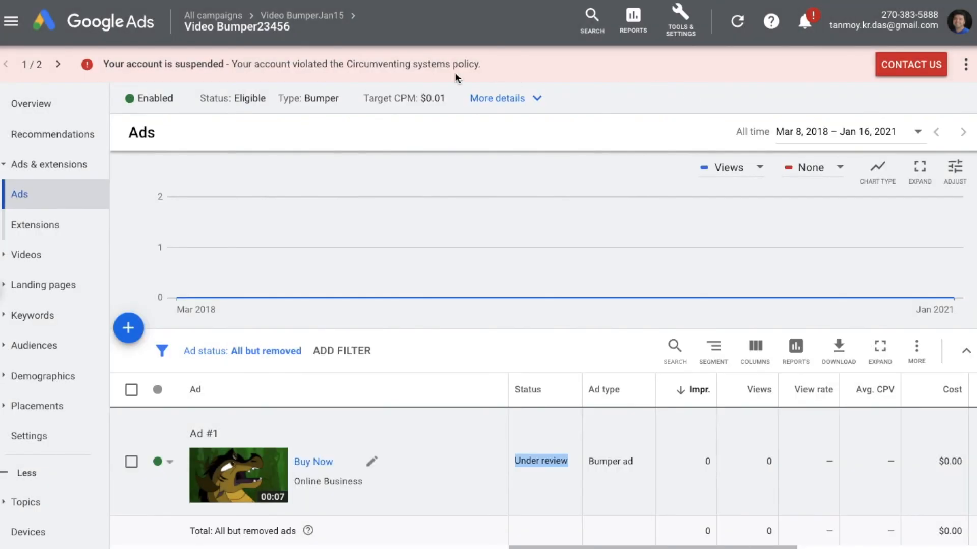
Step: Review the ad group's video keywords, then its targeted audiences and their audience types
click(47, 315)
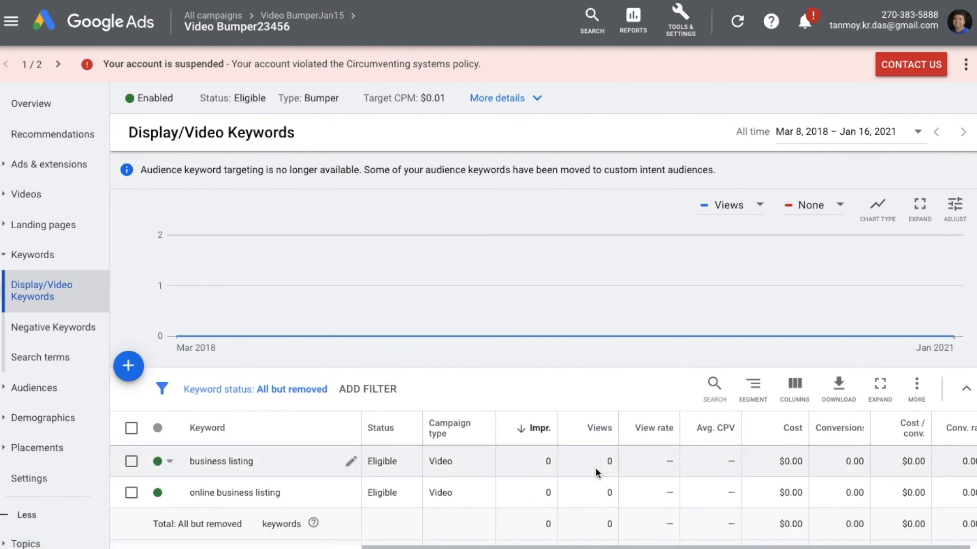
scroll(596, 469, down, 1)
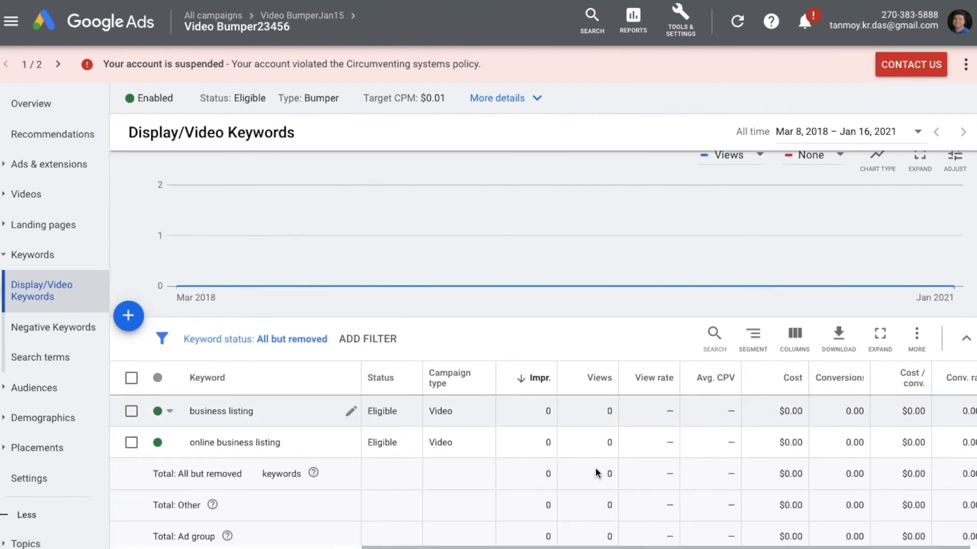
click(56, 388)
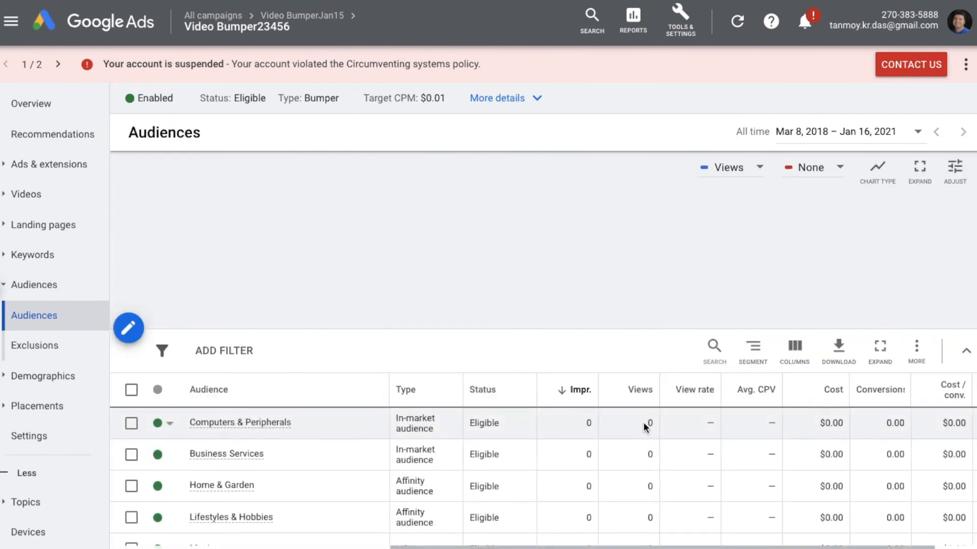
scroll(644, 423, down, 1)
scroll(643, 422, down, 3)
double_click(423, 312)
double_click(414, 385)
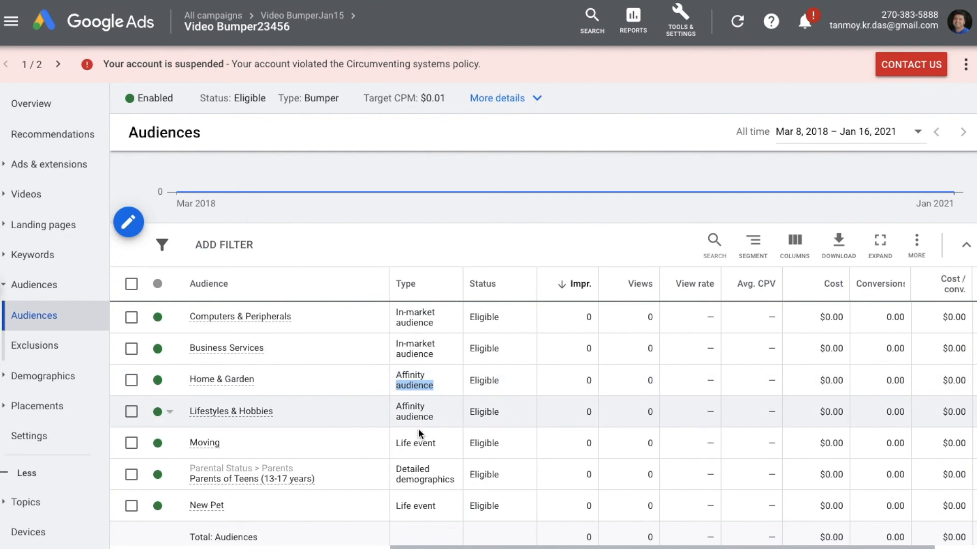
double_click(421, 442)
double_click(424, 480)
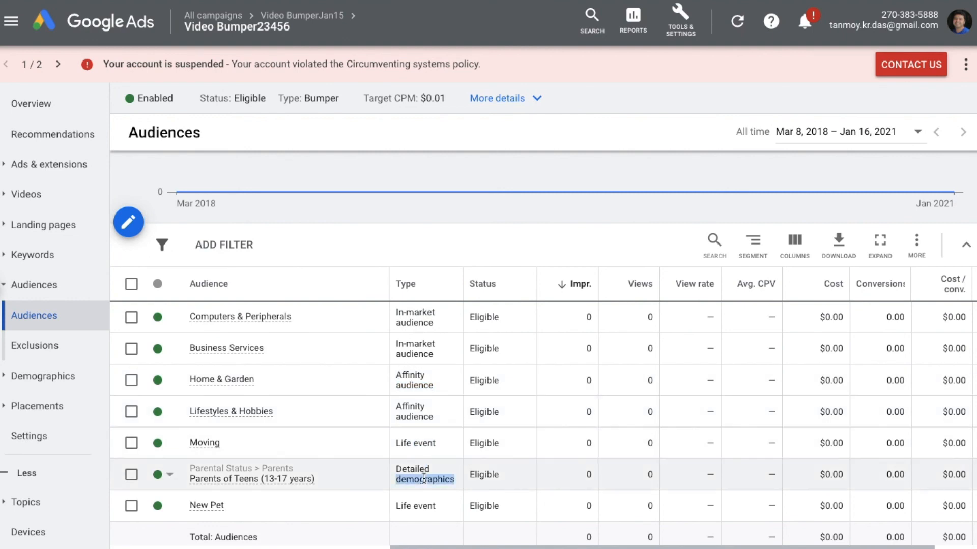
Step: Review the ad group's age demographics, placements and topics, and return to its ads list
click(51, 384)
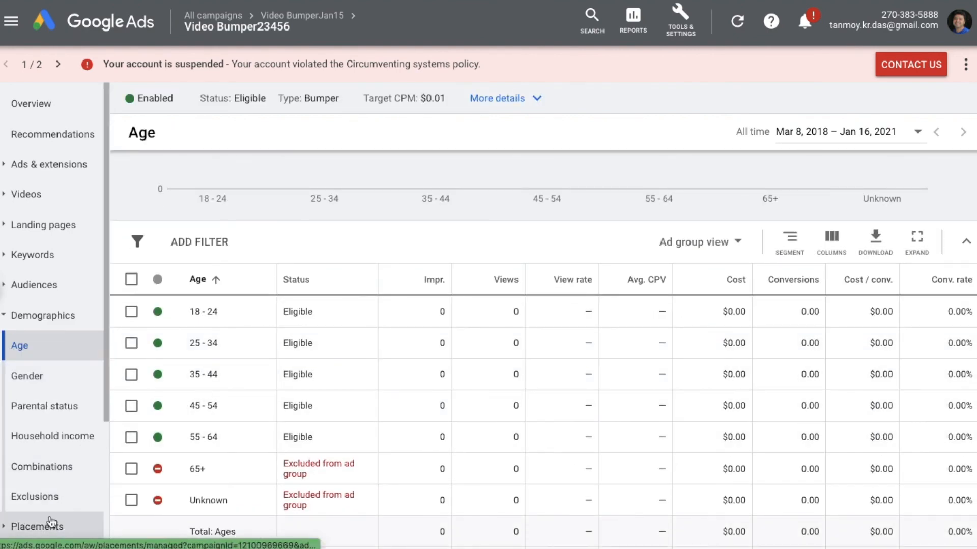
click(51, 521)
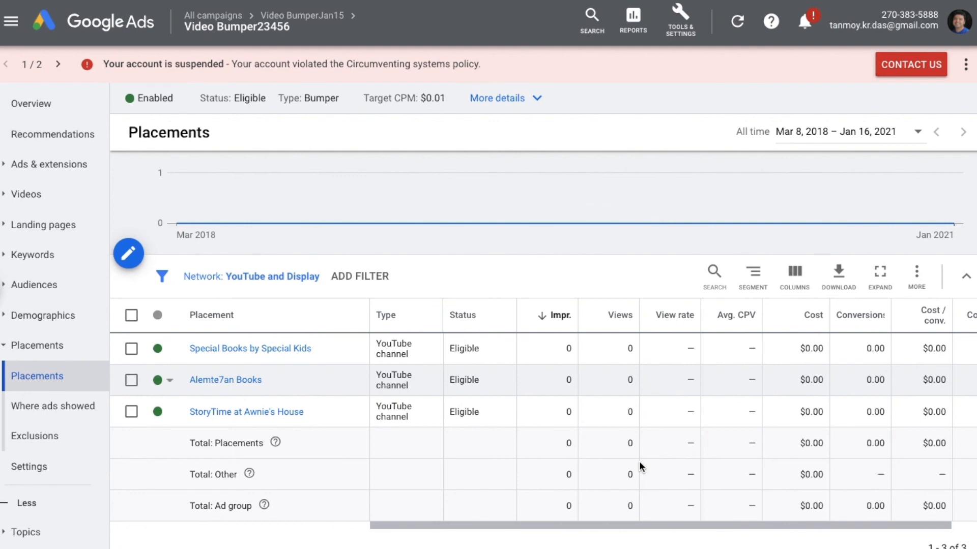
scroll(67, 433, down, 2)
click(37, 441)
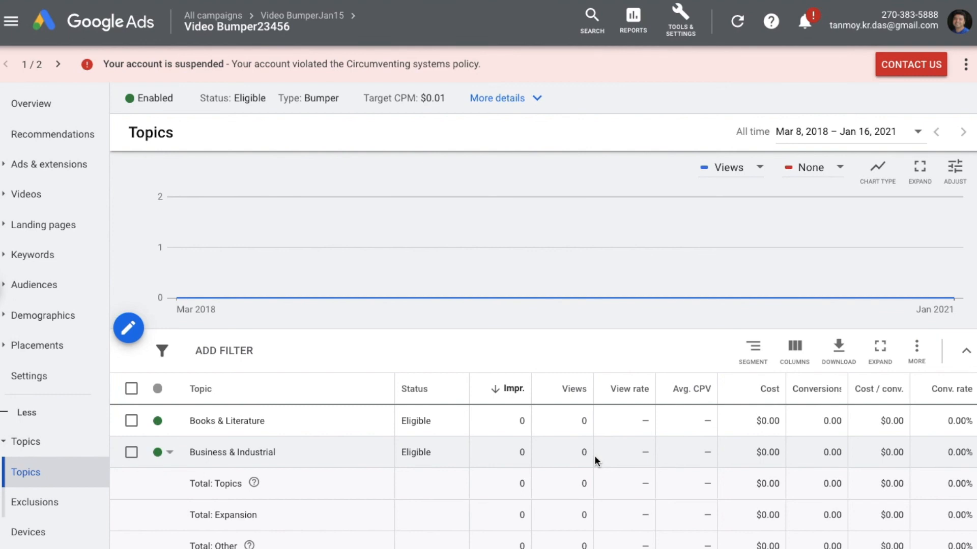
click(51, 170)
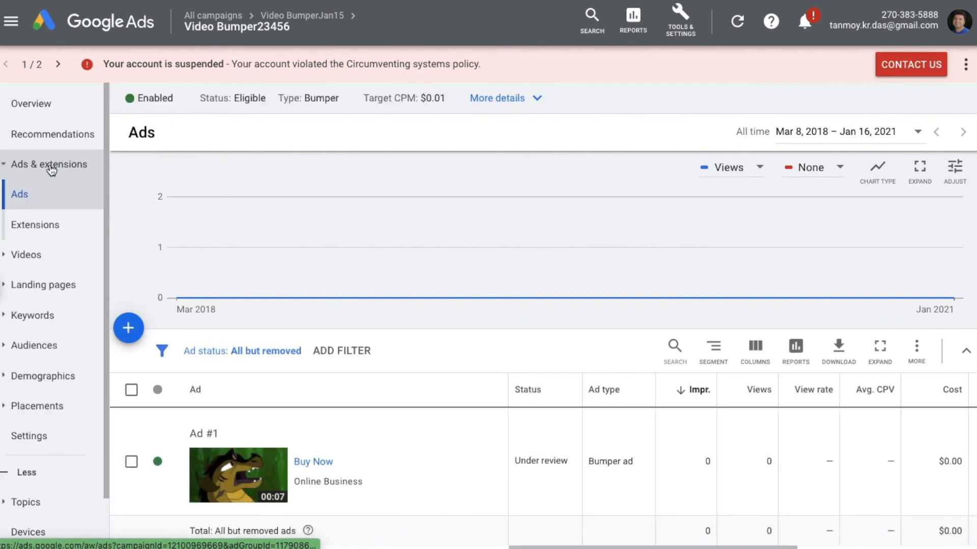